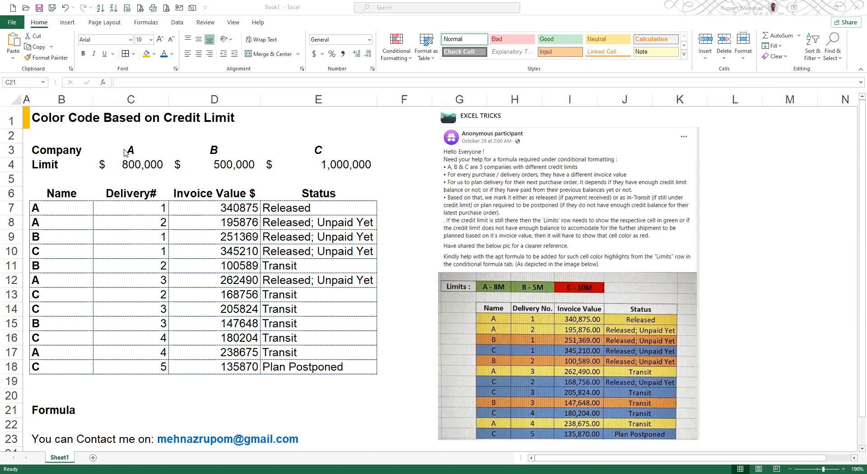
Step: Examine the company names, their credit limits and the delivery table with its invoice values
{"action": "left_click_drag", "start_coordinate": [126, 152], "coordinate": [283, 150]}
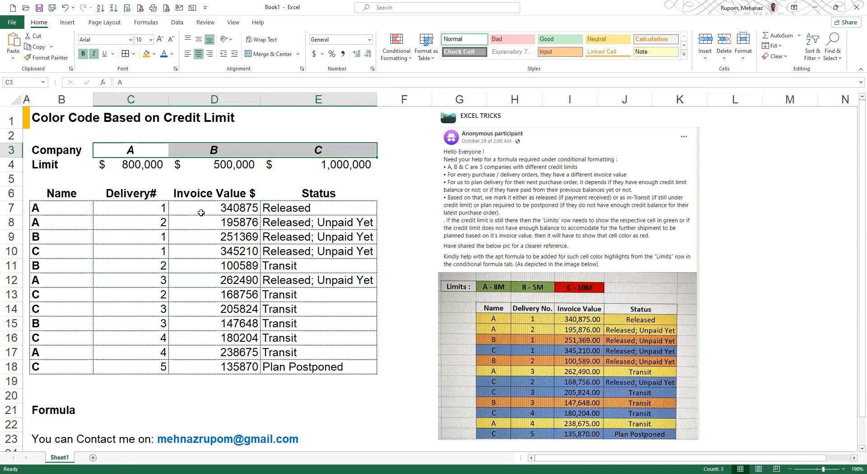
{"action": "left_click_drag", "start_coordinate": [201, 194], "coordinate": [194, 367]}
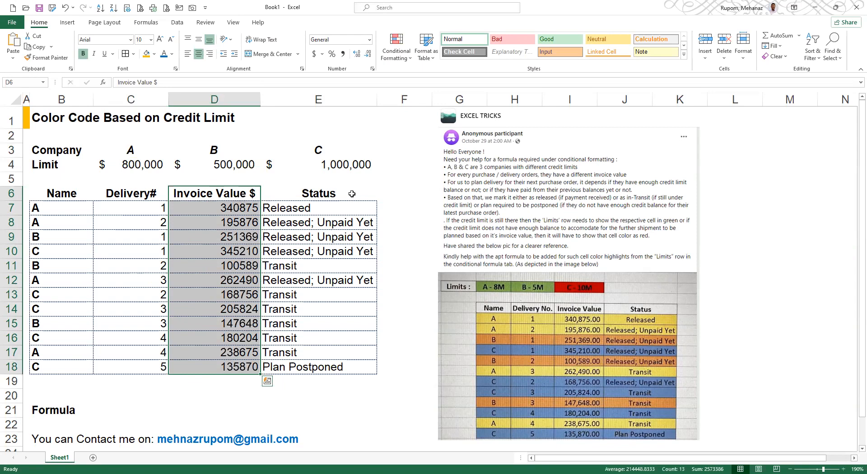
{"action": "left_click_drag", "start_coordinate": [139, 162], "coordinate": [330, 167]}
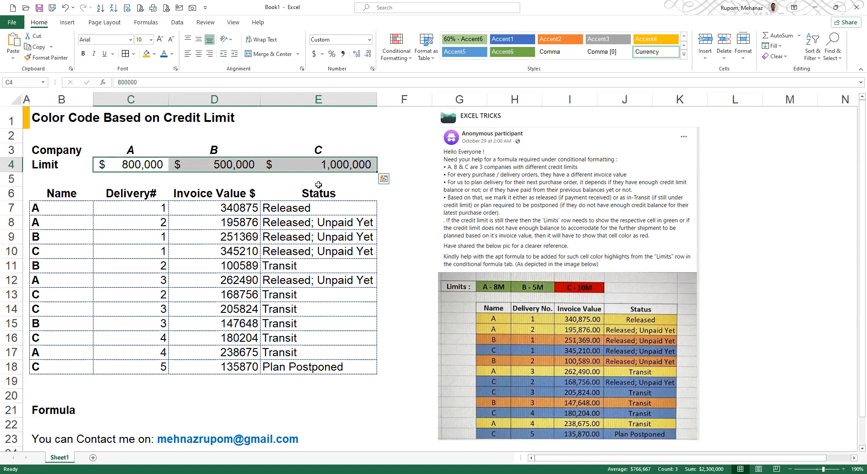
{"action": "left_click", "coordinate": [317, 150]}
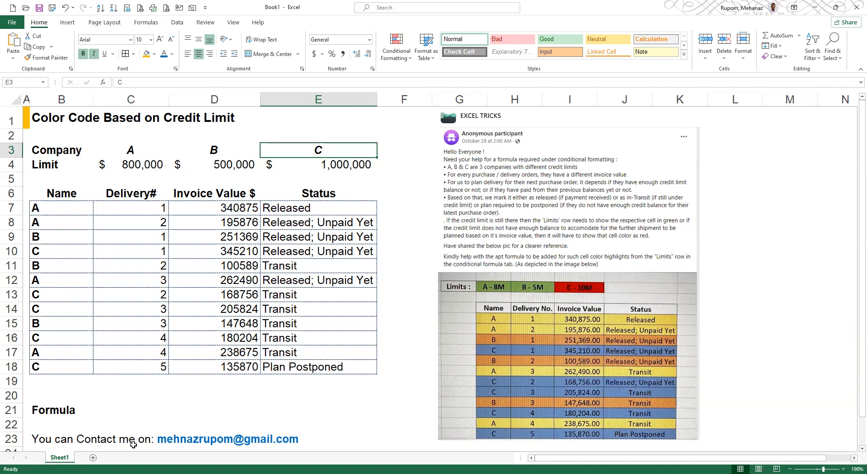
{"action": "left_click", "coordinate": [141, 405]}
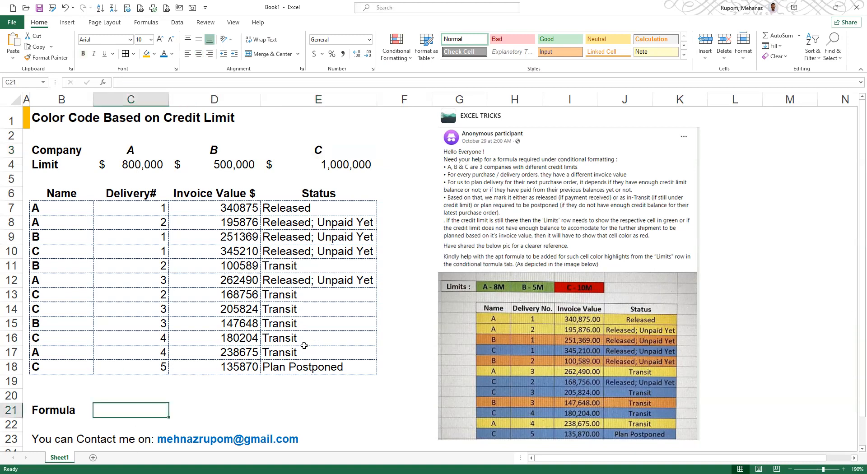
{"action": "left_click_drag", "start_coordinate": [65, 151], "coordinate": [324, 148]}
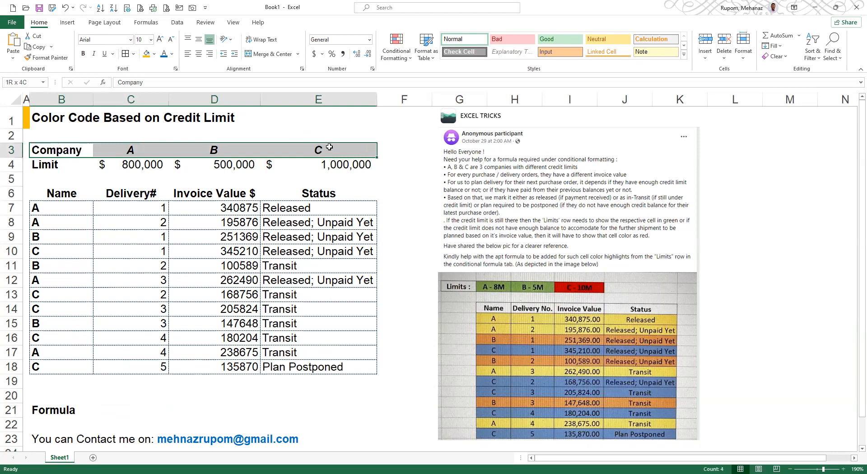
{"action": "left_click_drag", "start_coordinate": [54, 166], "coordinate": [371, 160]}
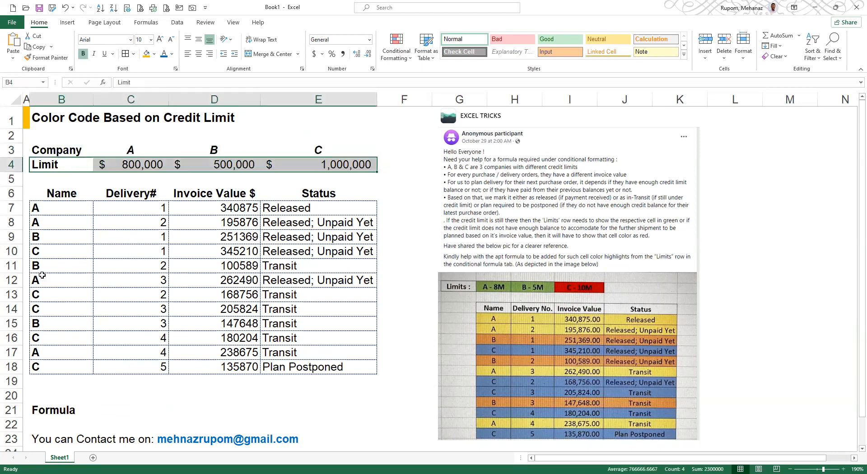
{"action": "mouse_move", "coordinate": [50, 194]}
{"action": "left_mouse_down"}
{"action": "mouse_move", "coordinate": [336, 213]}
{"action": "mouse_move", "coordinate": [325, 353]}
{"action": "mouse_move", "coordinate": [312, 370]}
{"action": "left_mouse_up"}
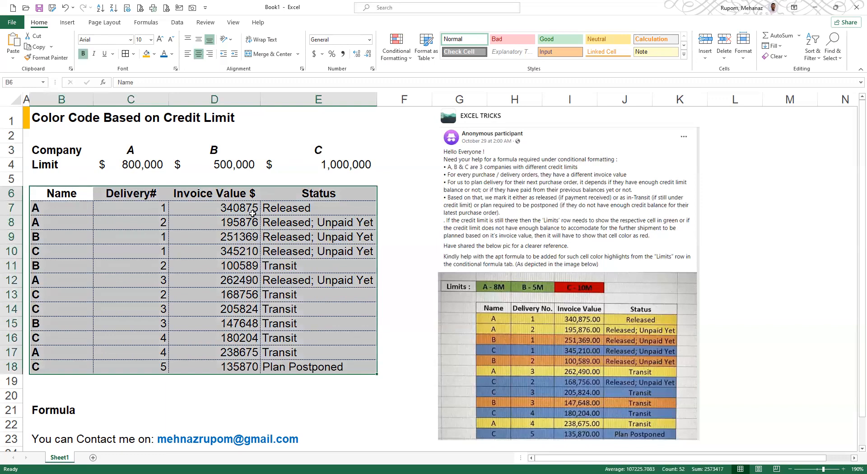
Step: Format the invoice values in D7:D18 with the comma style and no decimal places
{"action": "left_click_drag", "start_coordinate": [252, 212], "coordinate": [251, 368]}
{"action": "left_click", "coordinate": [342, 54]}
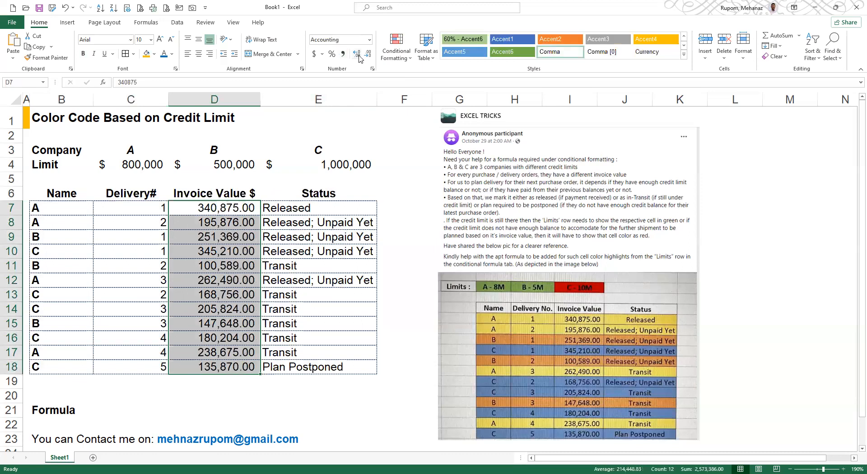
{"action": "left_click", "coordinate": [368, 53]}
{"action": "left_click", "coordinate": [369, 54]}
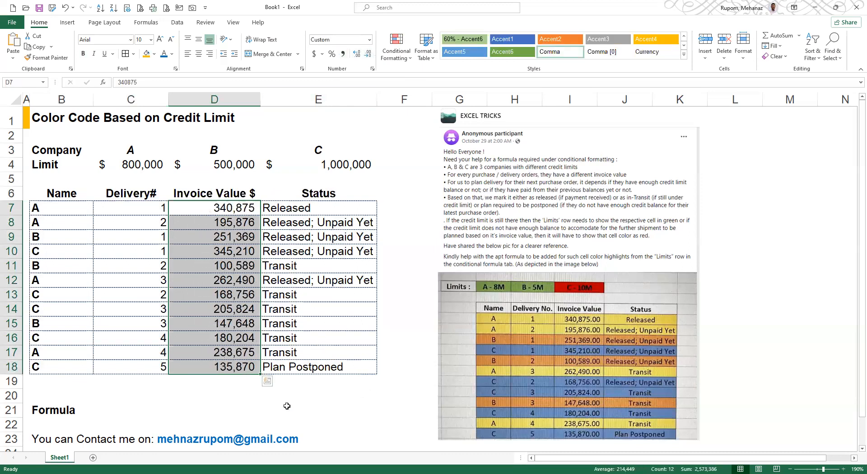
{"action": "left_click", "coordinate": [195, 396]}
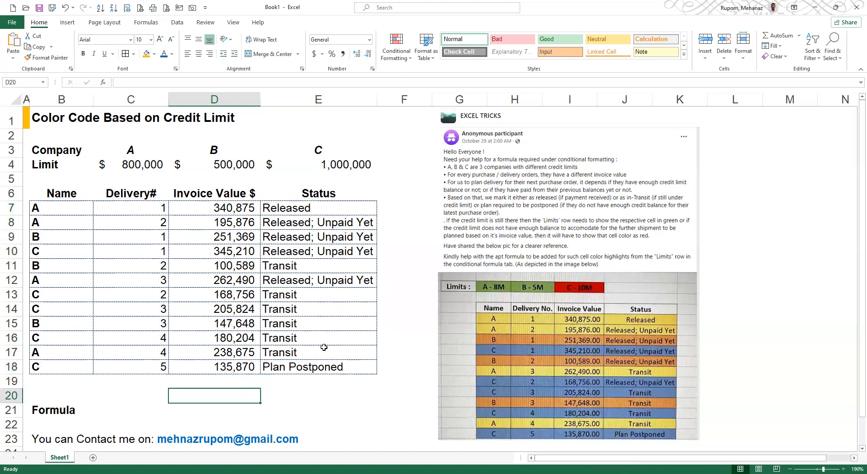
Step: Start a SUMIF formula in C21 with B7:B20 as the range and company cell C3 as the criteria
{"action": "left_click", "coordinate": [110, 409]}
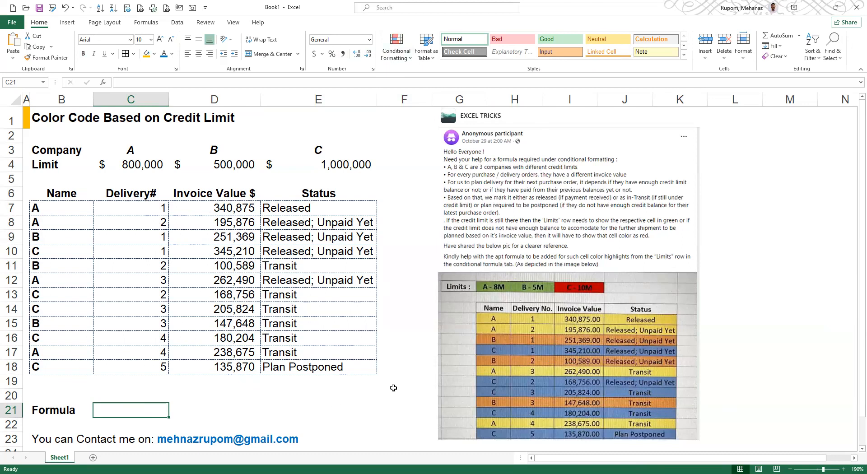
{"action": "type", "text": "="}
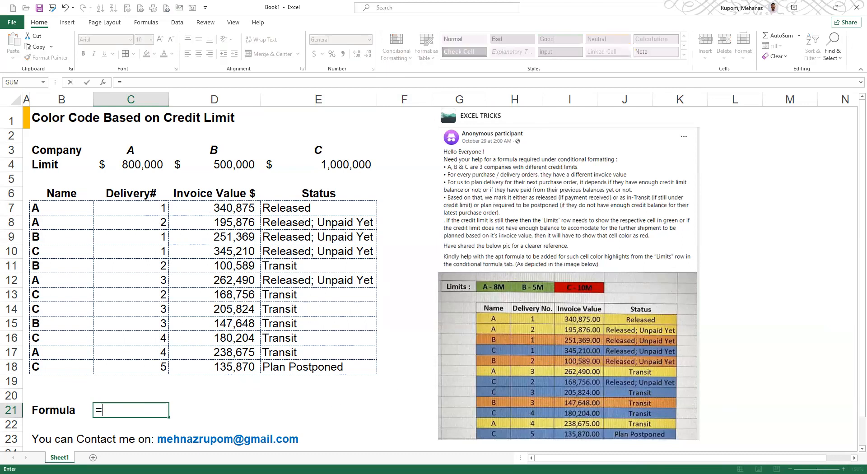
{"action": "type", "text": "sum"}
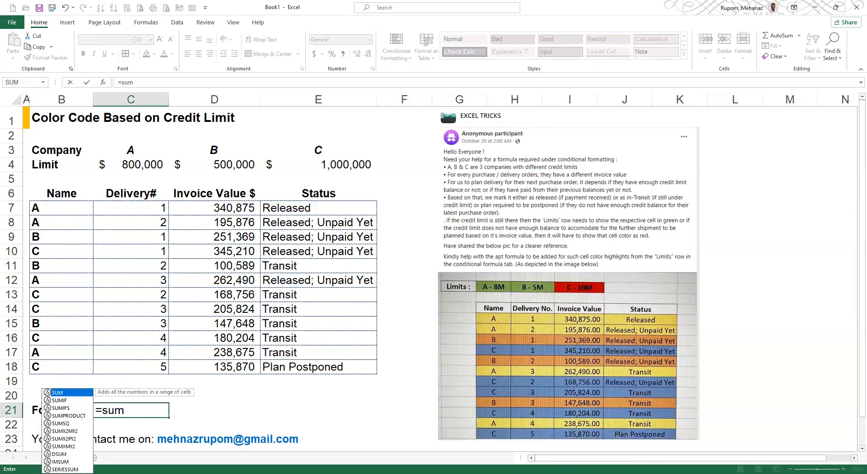
{"action": "key", "text": "Down"}
{"action": "key", "text": "Tab"}
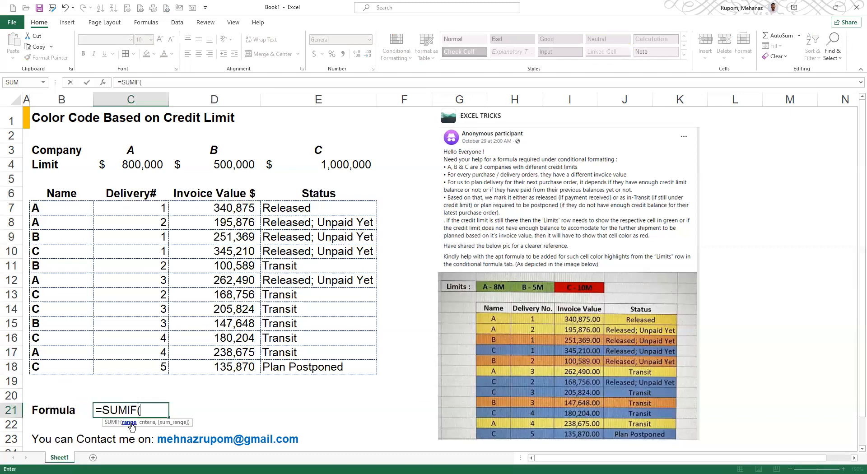
{"action": "left_click", "coordinate": [69, 202]}
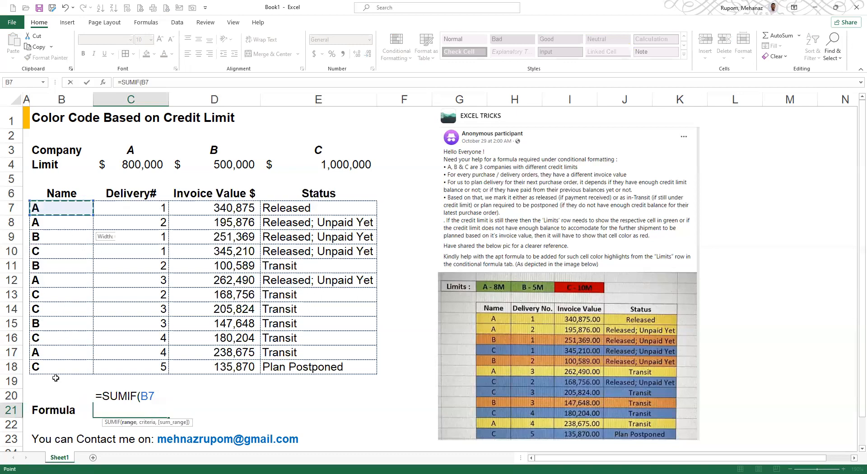
{"action": "left_click", "coordinate": [52, 392], "text": "shift"}
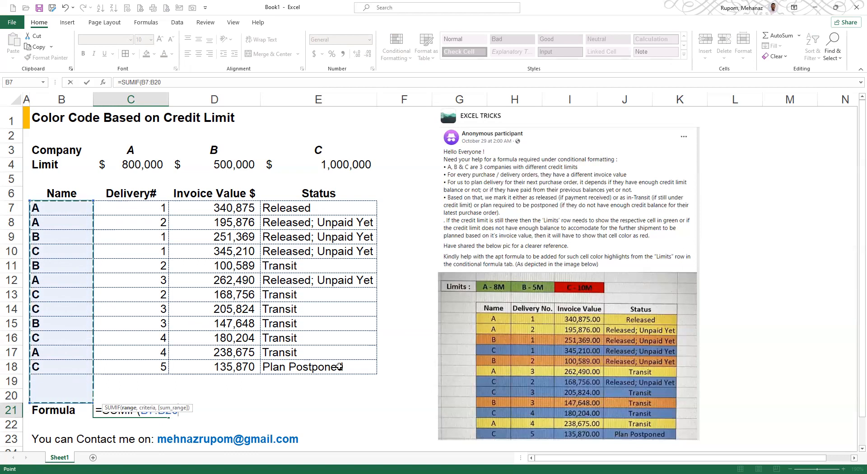
{"action": "type", "text": ","}
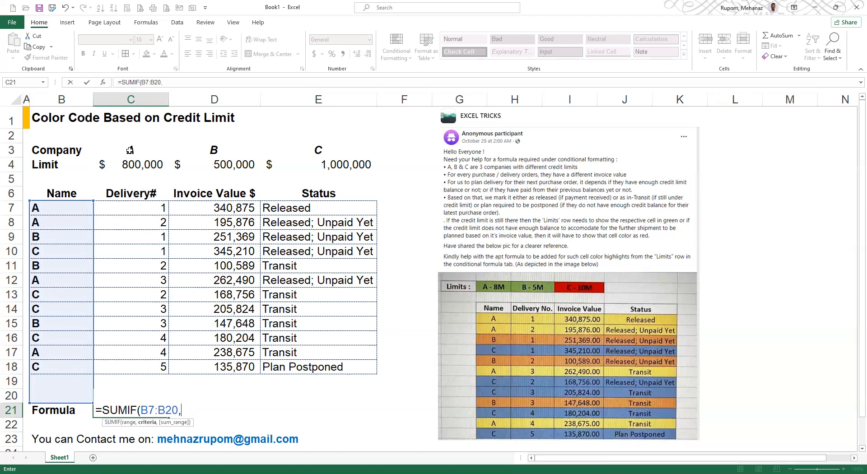
{"action": "left_click", "coordinate": [130, 150]}
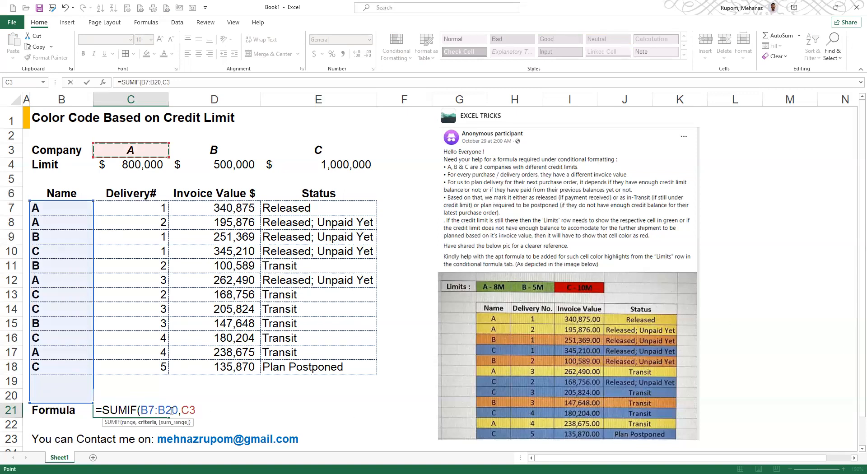
Step: Make the SUMIF range and criteria references absolute as $B$7:$B$20 and $C$3
{"action": "left_click_drag", "start_coordinate": [177, 410], "coordinate": [140, 410]}
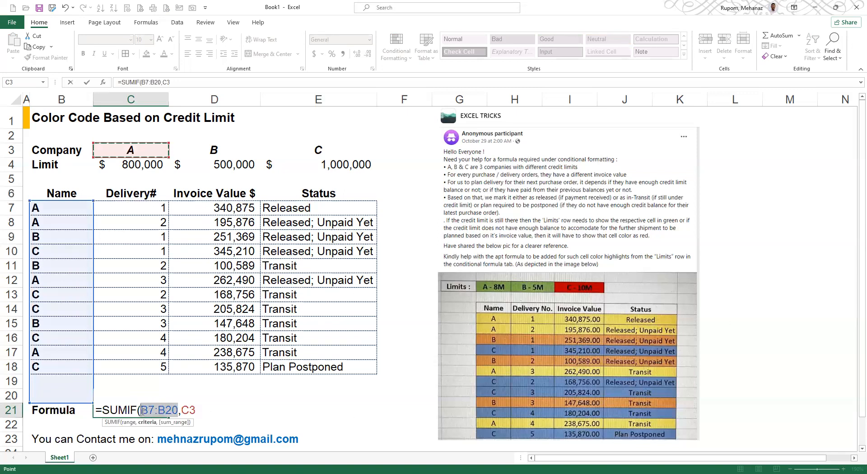
{"action": "key", "text": "F4"}
{"action": "left_click_drag", "start_coordinate": [222, 410], "coordinate": [208, 410]}
{"action": "key", "text": "F4"}
{"action": "left_click", "coordinate": [236, 410]}
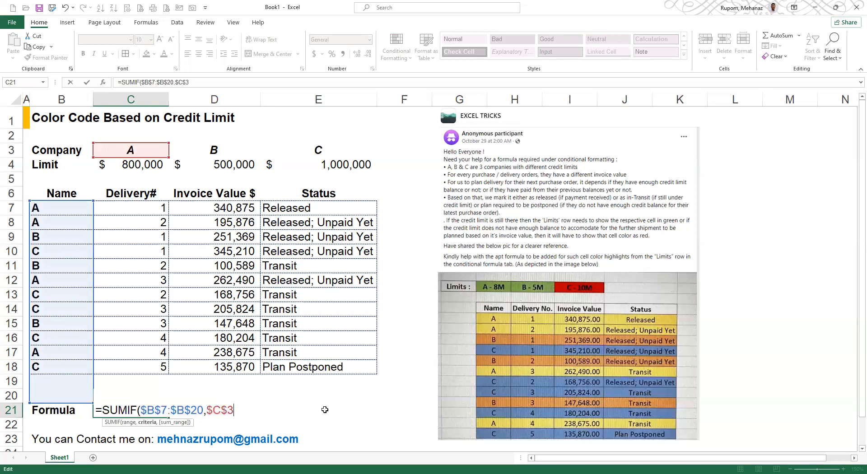
Step: Complete the SUMIF with sum range $D$7:$D$20 and format C21 with the comma style and no decimals
{"action": "type", "text": ","}
{"action": "left_click", "coordinate": [221, 207]}
{"action": "mouse_move", "coordinate": [213, 394]}
{"action": "left_mouse_down"}
{"action": "mouse_move", "coordinate": [212, 403]}
{"action": "mouse_move", "coordinate": [215, 393]}
{"action": "left_mouse_up"}
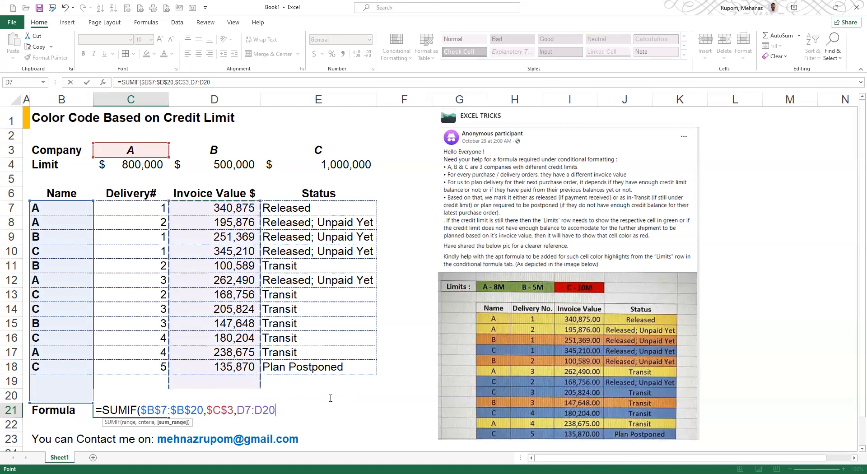
{"action": "key", "text": "F4"}
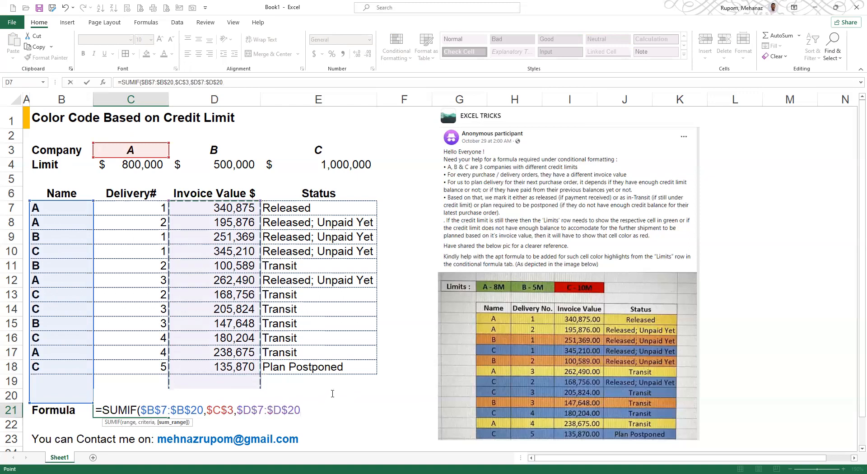
{"action": "type", "text": ")"}
{"action": "key", "text": "Return"}
{"action": "key", "text": "Up"}
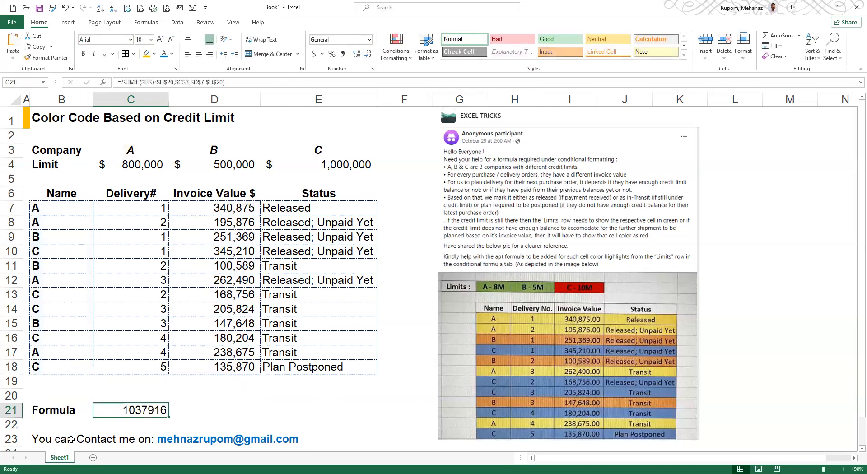
{"action": "left_click", "coordinate": [343, 53]}
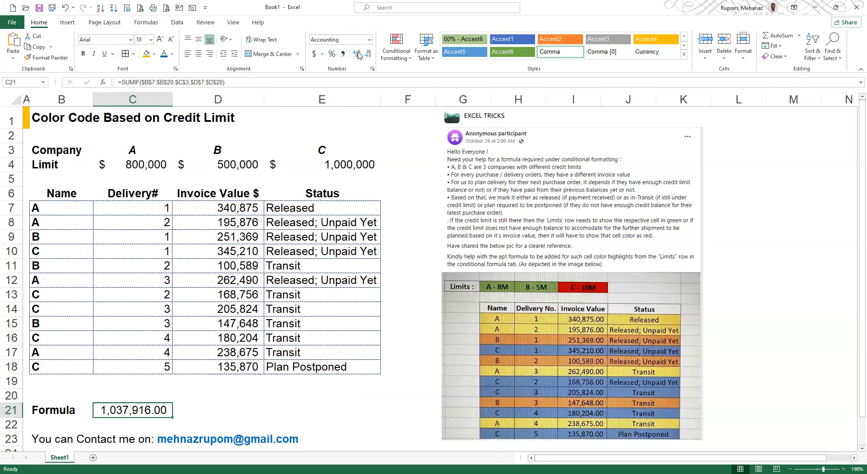
{"action": "double_click", "coordinate": [368, 55]}
Step: Enter the formula =C21>$C$4 in D21 to test company A's invoice total against its credit limit
{"action": "left_click", "coordinate": [199, 410]}
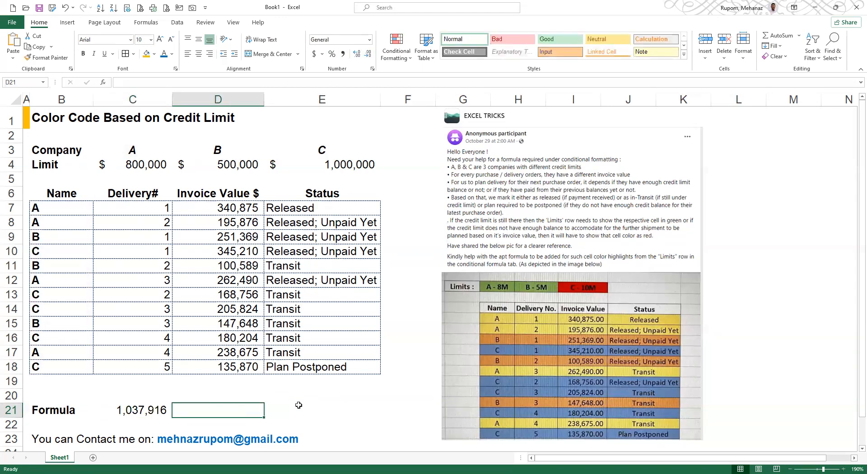
{"action": "type", "text": "="}
{"action": "key", "text": "Left"}
{"action": "type", "text": ">"}
{"action": "left_click", "coordinate": [148, 168]}
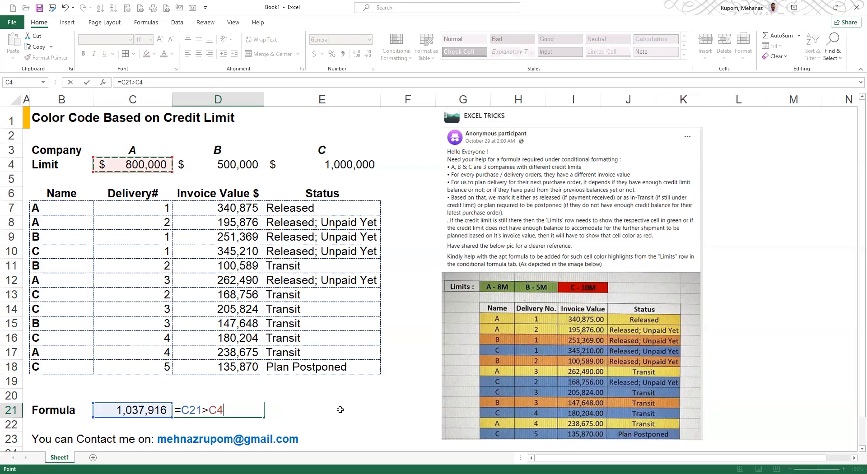
{"action": "key", "text": "F4"}
{"action": "key", "text": "Return"}
{"action": "key", "text": "Up"}
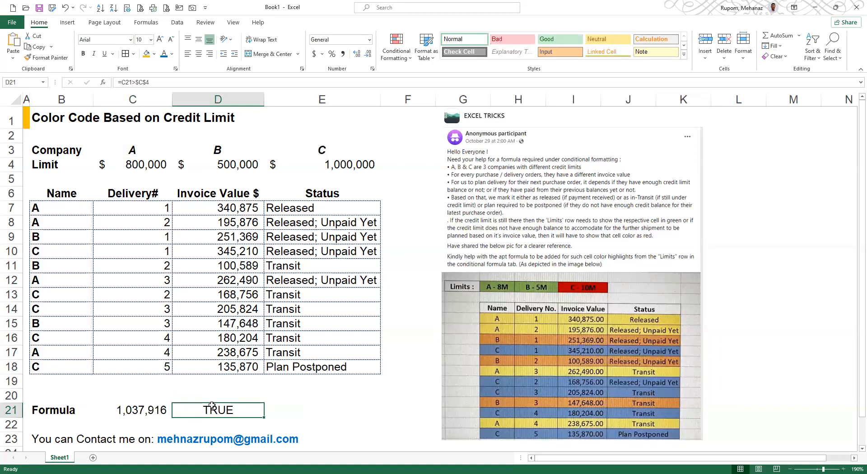
Step: Copy the full SUMIF formula text from C21 and leave the cell unedited
{"action": "left_click", "coordinate": [131, 150]}
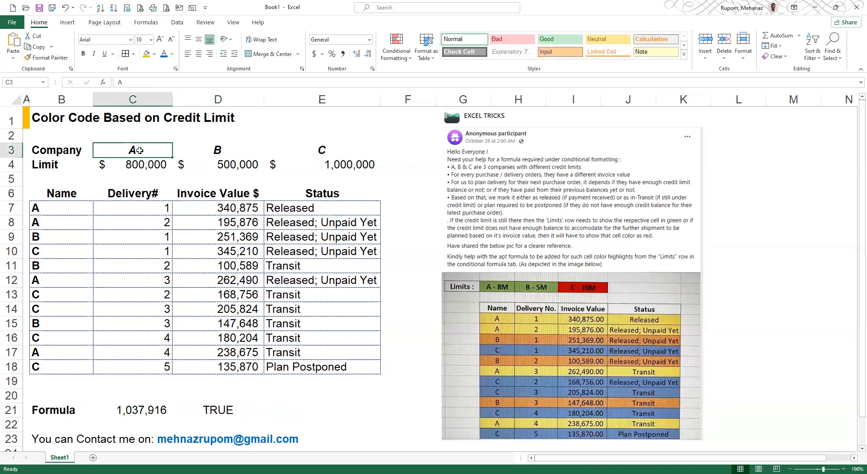
{"action": "left_click", "coordinate": [154, 411]}
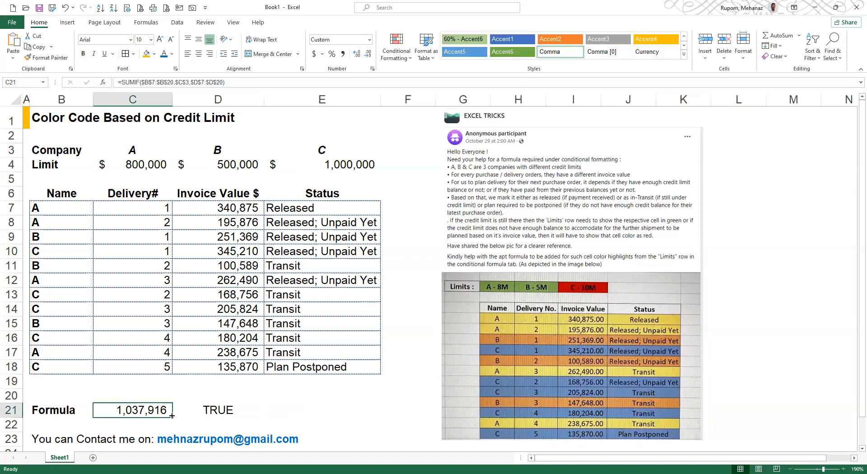
{"action": "double_click", "coordinate": [163, 410]}
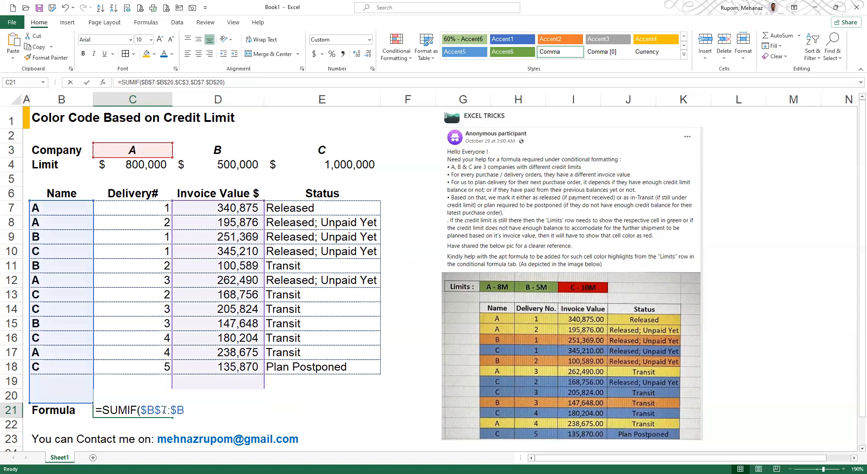
{"action": "left_click_drag", "start_coordinate": [220, 410], "coordinate": [82, 410]}
{"action": "key", "text": "ctrl+c"}
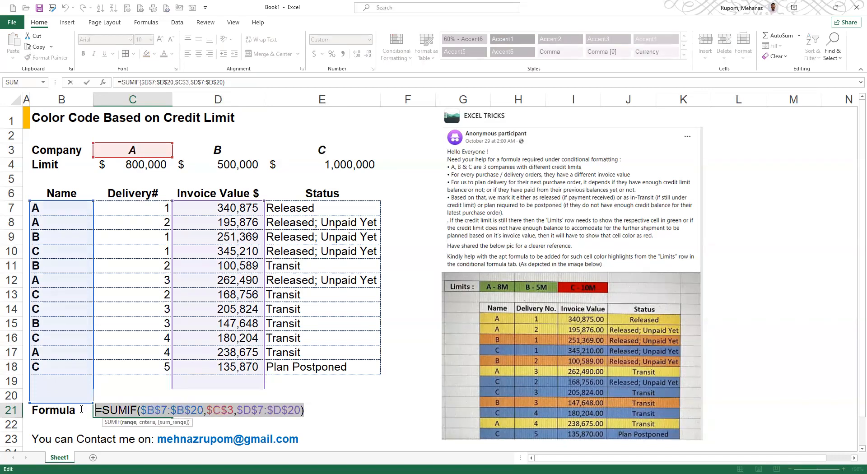
{"action": "key", "text": "Escape"}
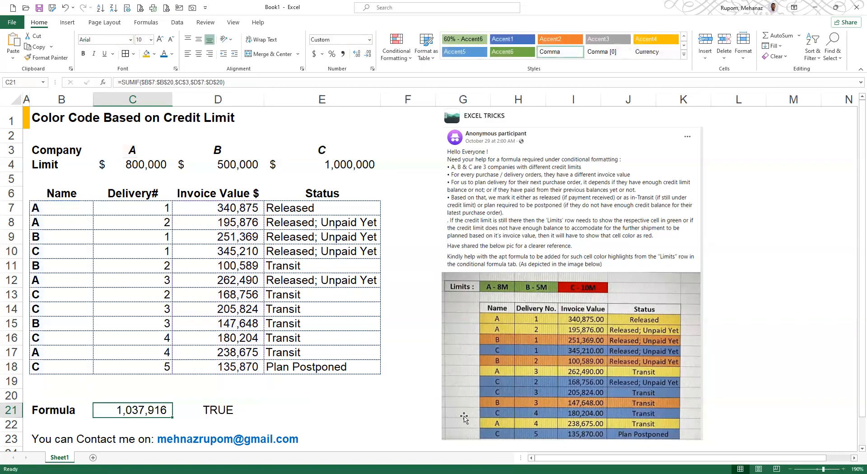
Step: Create a formula-based conditional formatting rule for C3 with =SUMIF($B$7:$B$20,$C$3,$D$7:$D$20)>$C$4
{"action": "left_click", "coordinate": [130, 149]}
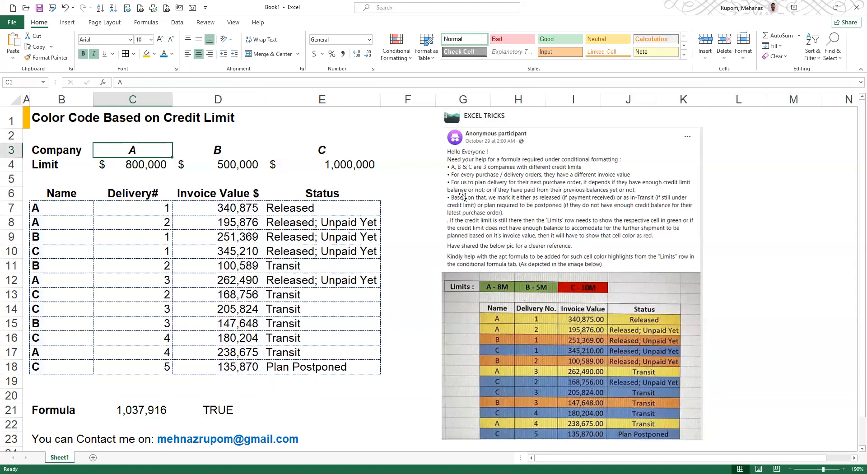
{"action": "left_click", "coordinate": [395, 60]}
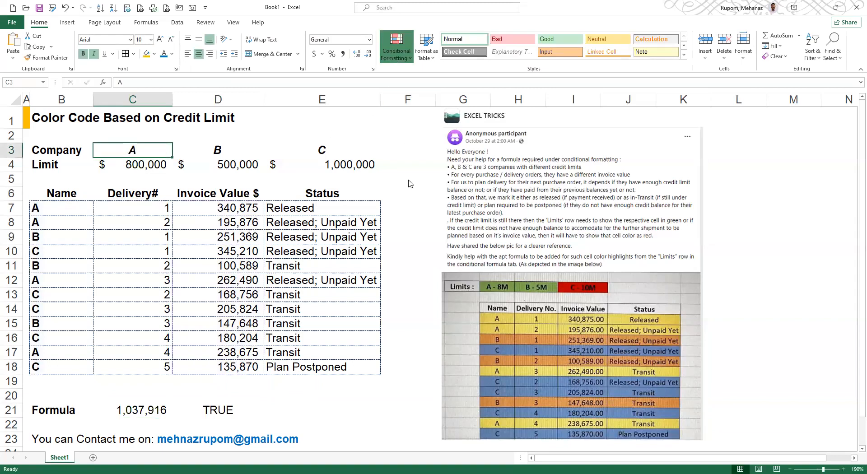
{"action": "left_click", "coordinate": [411, 182]}
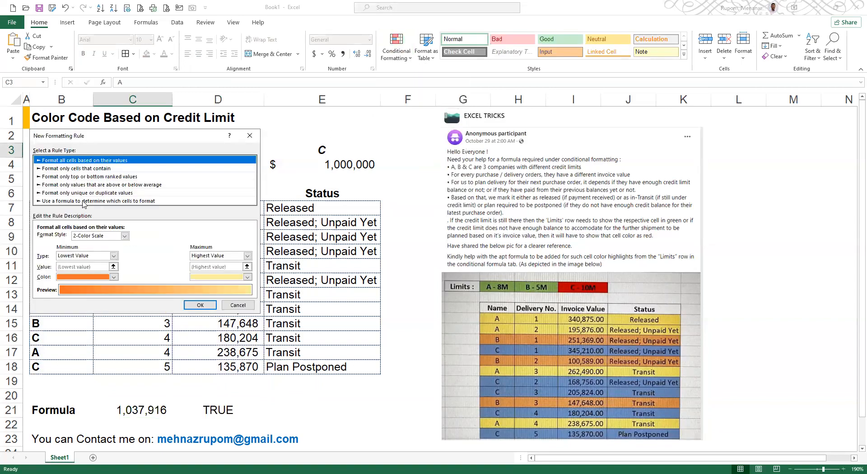
{"action": "left_click", "coordinate": [83, 202]}
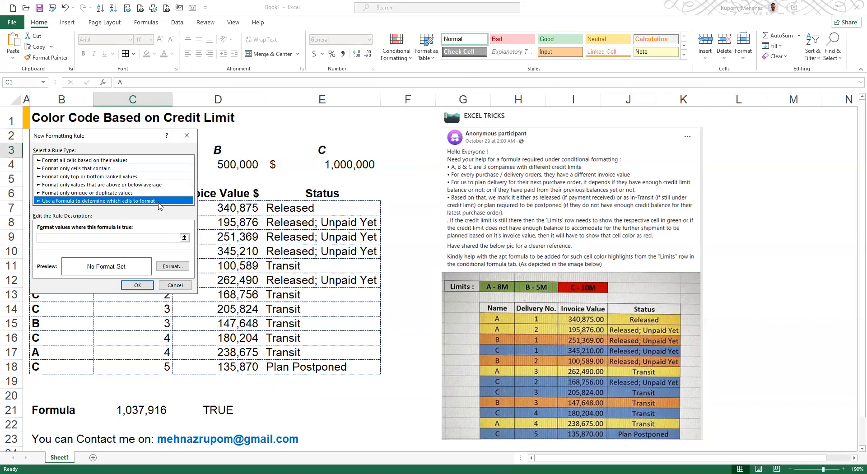
{"action": "left_click", "coordinate": [51, 238]}
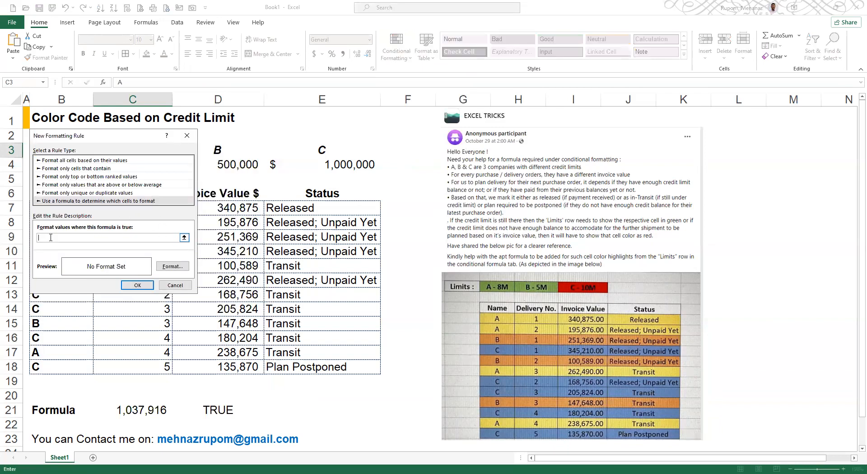
{"action": "key", "text": "ctrl+v"}
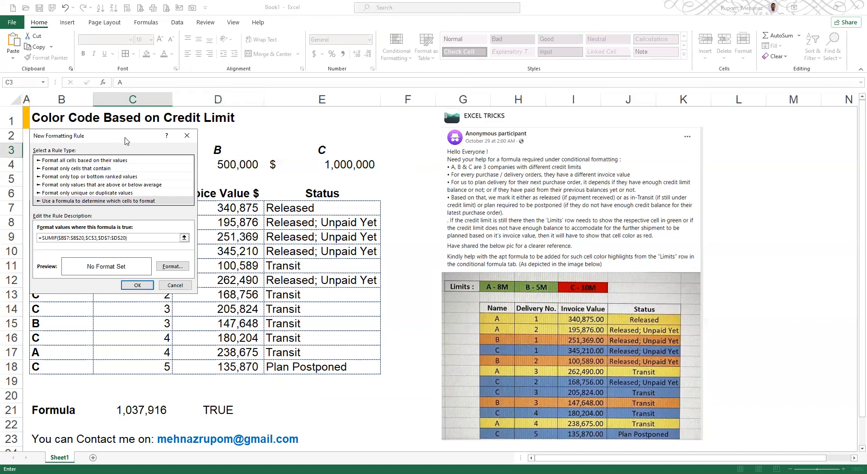
{"action": "left_click_drag", "start_coordinate": [125, 141], "coordinate": [315, 231]}
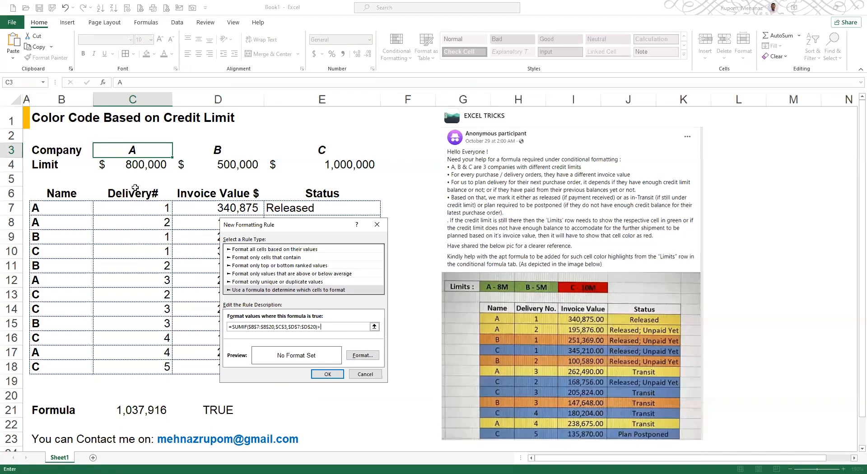
{"action": "left_click", "coordinate": [138, 168]}
Step: Set the fill of company A's over-limit formatting rule to red
{"action": "left_click", "coordinate": [362, 355]}
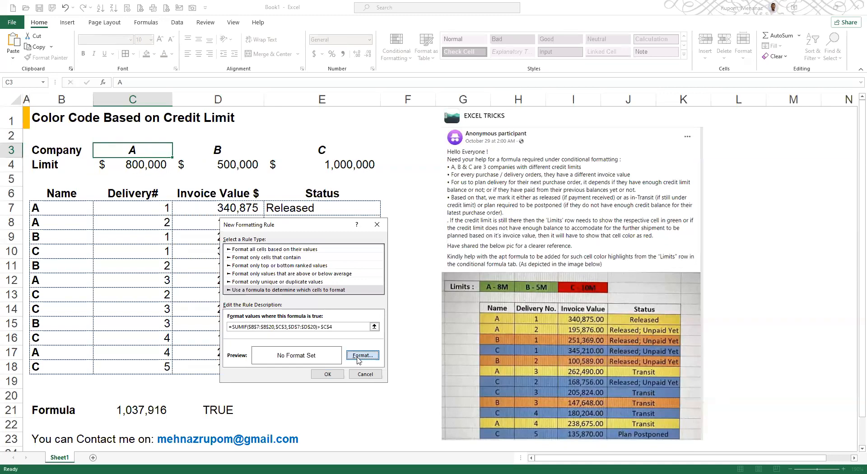
{"action": "left_click", "coordinate": [49, 200]}
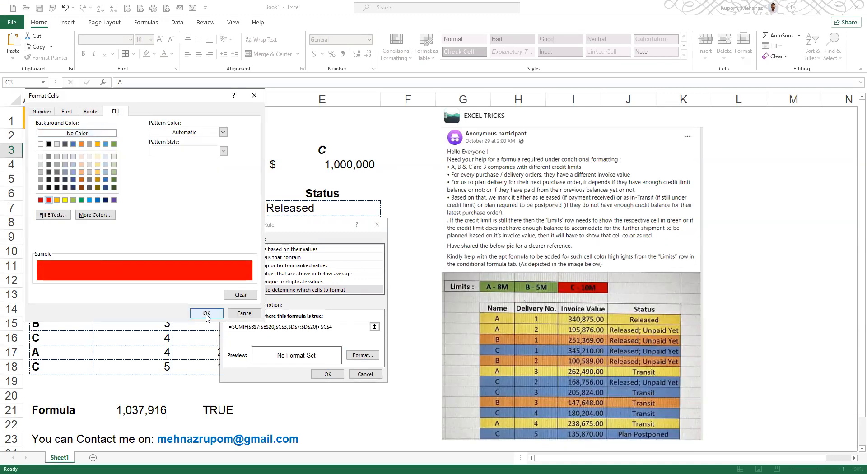
{"action": "left_click", "coordinate": [206, 313]}
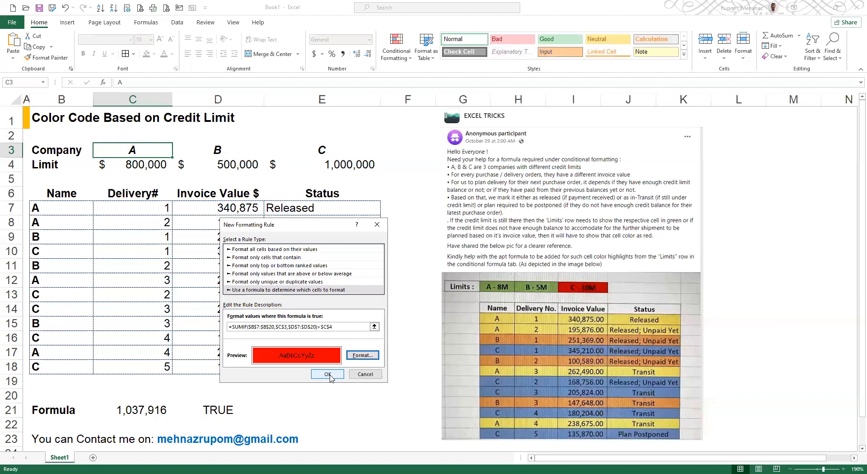
Step: Copy the rule's complete formula text and apply the over-limit rule to C3
{"action": "left_click_drag", "start_coordinate": [333, 327], "coordinate": [231, 324]}
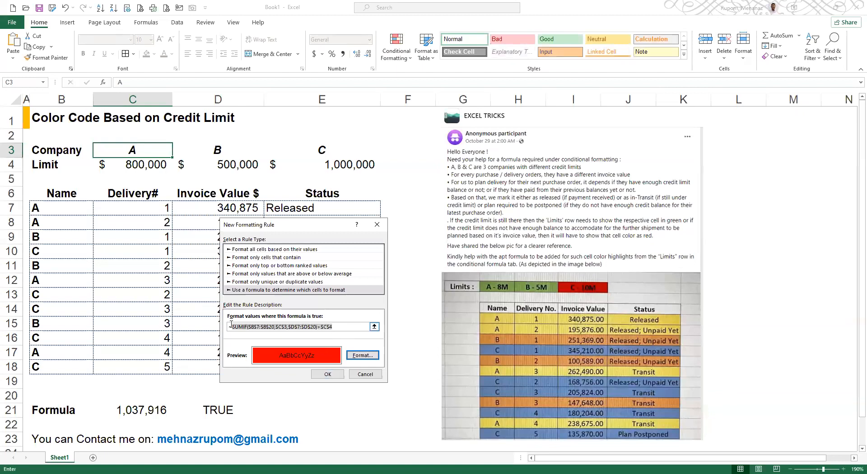
{"action": "right_click", "coordinate": [243, 328]}
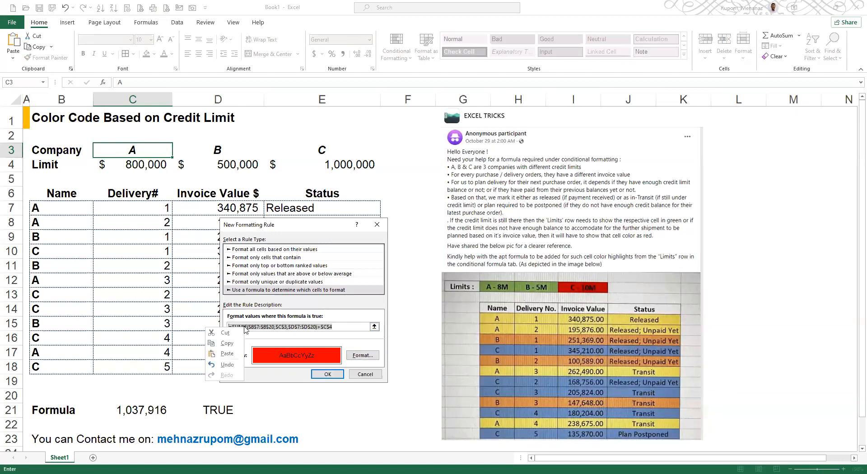
{"action": "left_click", "coordinate": [230, 346]}
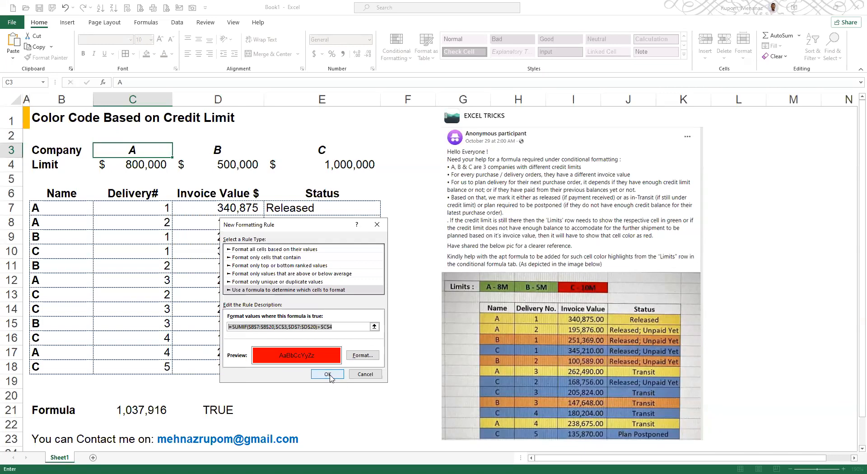
{"action": "left_click", "coordinate": [329, 375]}
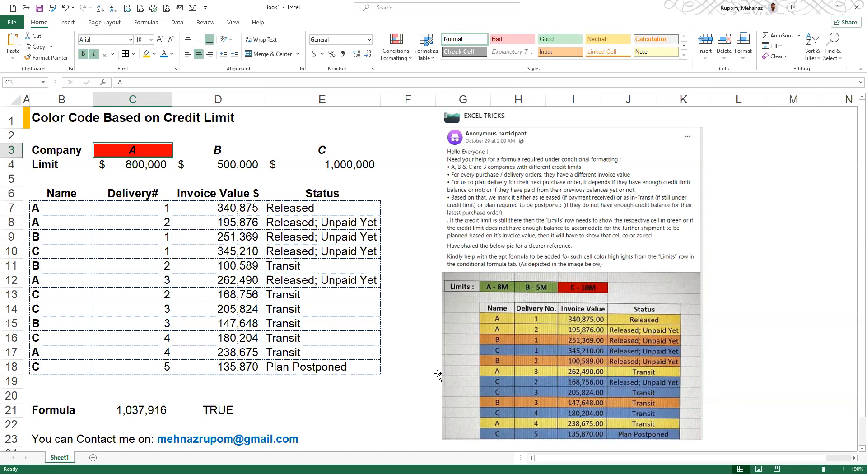
{"action": "double_click", "coordinate": [143, 409]}
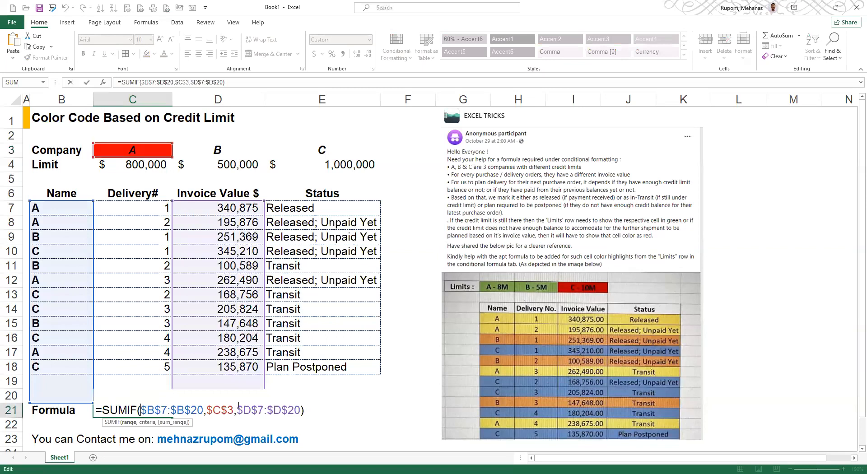
{"action": "key", "text": "ctrl+Return"}
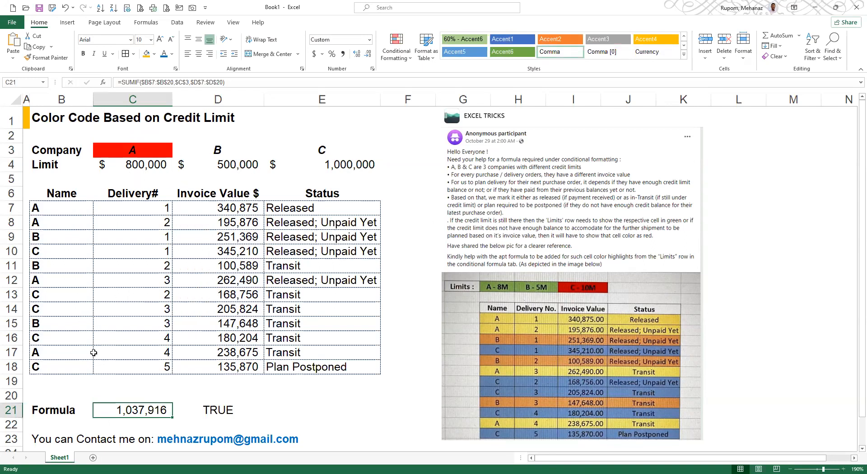
Step: Create a second formula-based rule for C3, reusing the copied formula with the comparison changed to <$C$4
{"action": "left_click", "coordinate": [121, 150]}
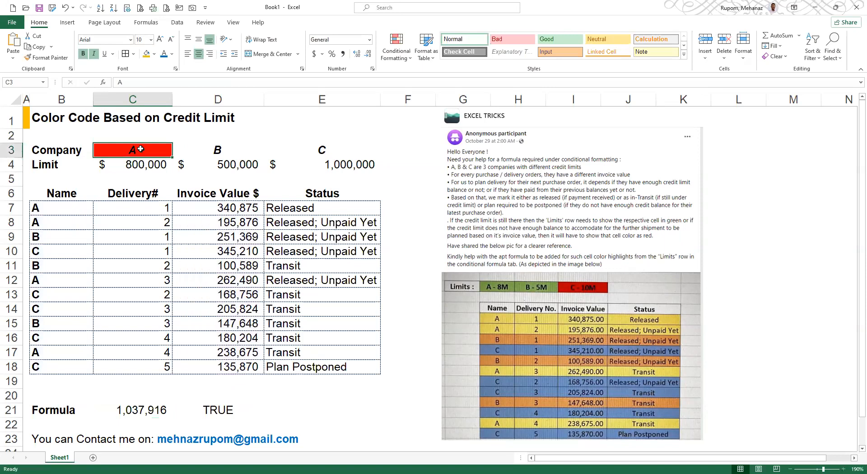
{"action": "left_click", "coordinate": [396, 49]}
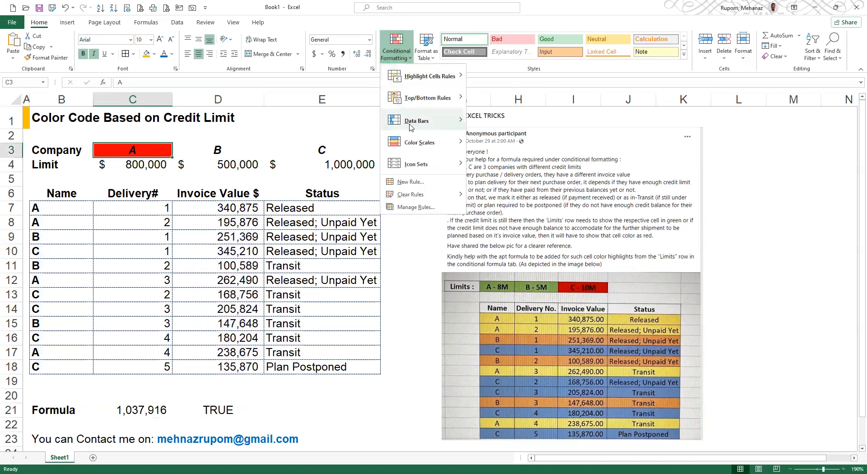
{"action": "left_click", "coordinate": [403, 185]}
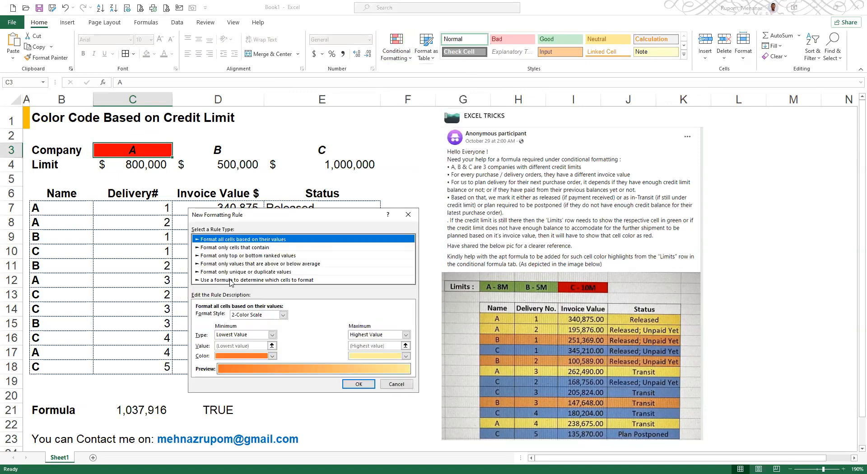
{"action": "left_click", "coordinate": [243, 316]}
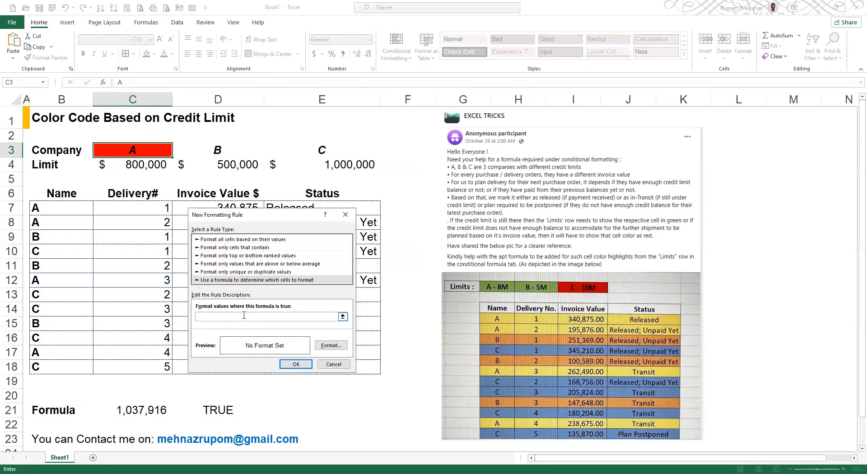
{"action": "key", "text": "ctrl+v"}
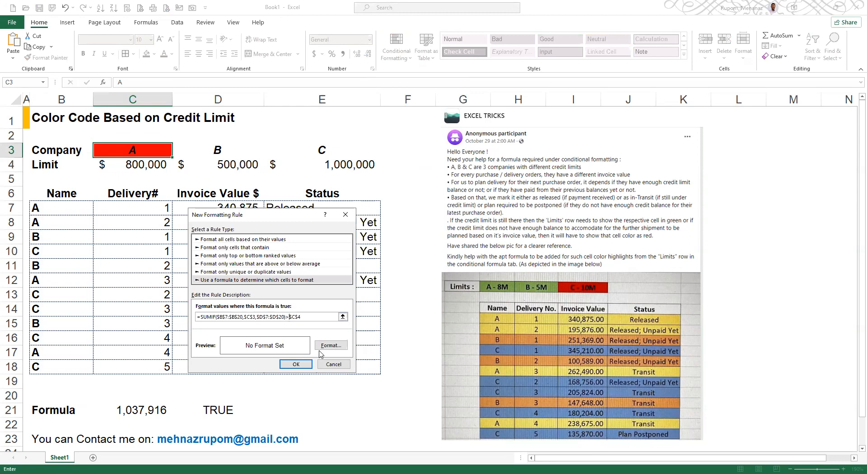
{"action": "key", "text": "BackSpace"}
{"action": "type", "text": "<"}
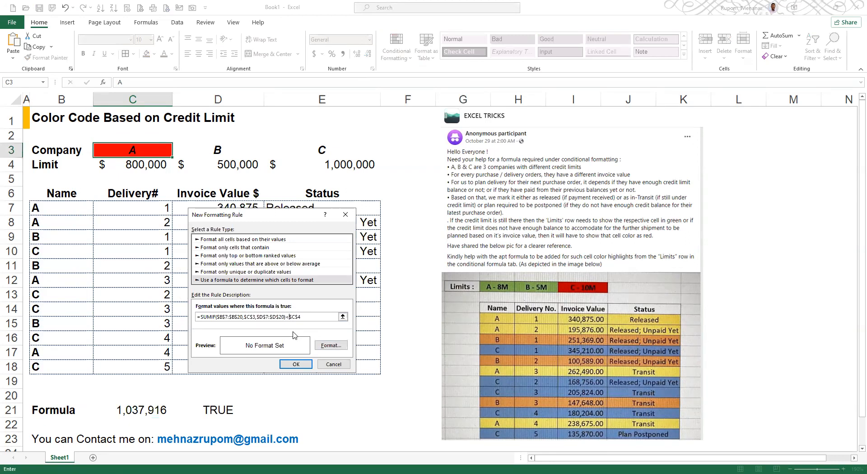
Step: Give the below-limit rule a green fill and apply it to C3
{"action": "left_click", "coordinate": [332, 346]}
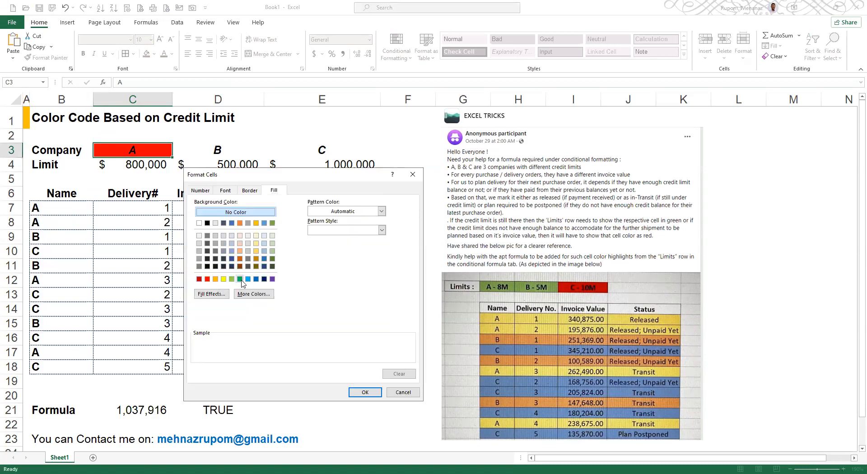
{"action": "left_click", "coordinate": [240, 279]}
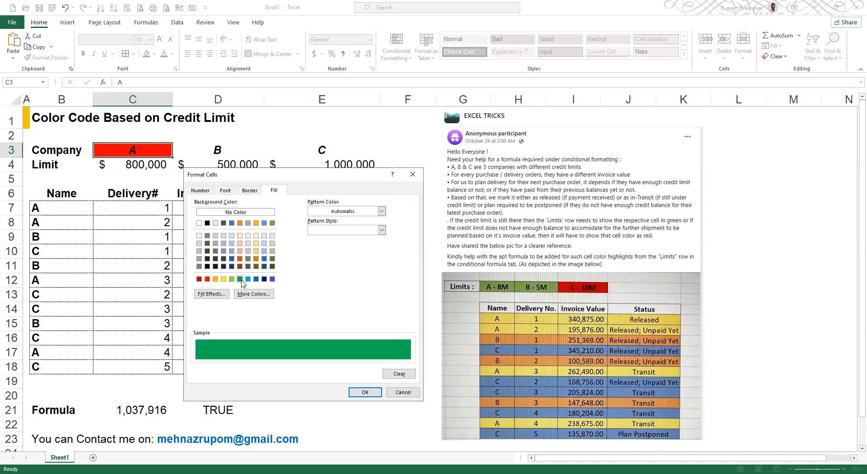
{"action": "left_click", "coordinate": [365, 392]}
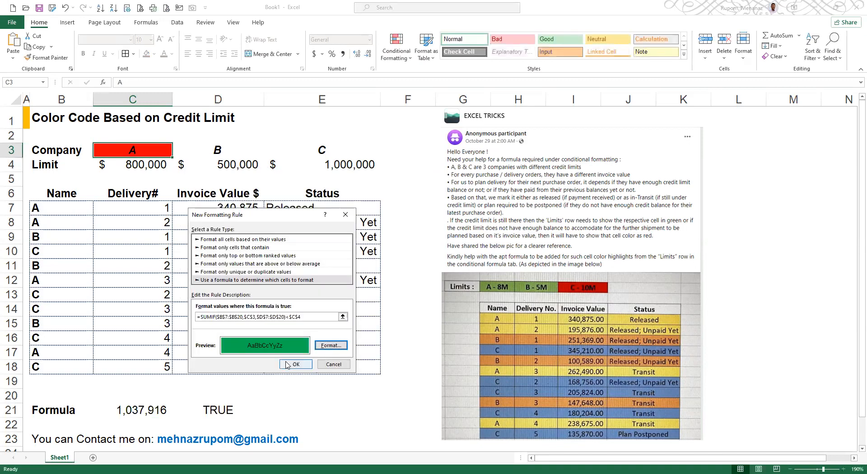
{"action": "left_click", "coordinate": [293, 365]}
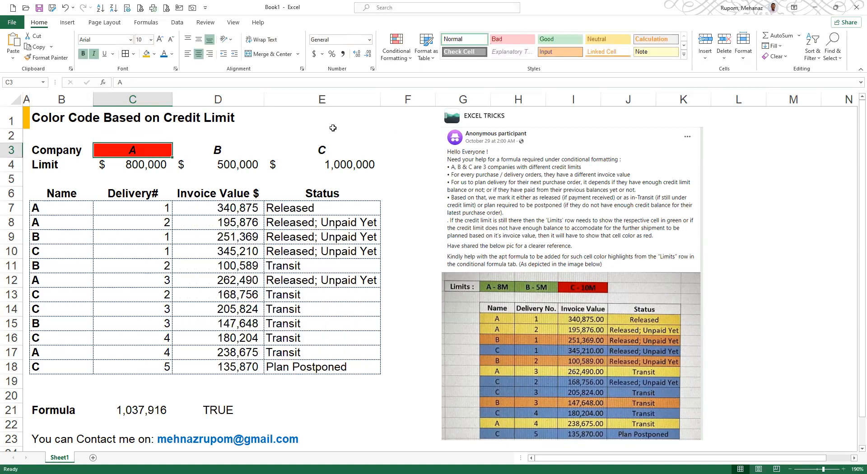
Step: Clear the invoice value in D7 to test company A's color rules, and undo the deletion
{"action": "left_click", "coordinate": [233, 207]}
{"action": "key", "text": "Delete"}
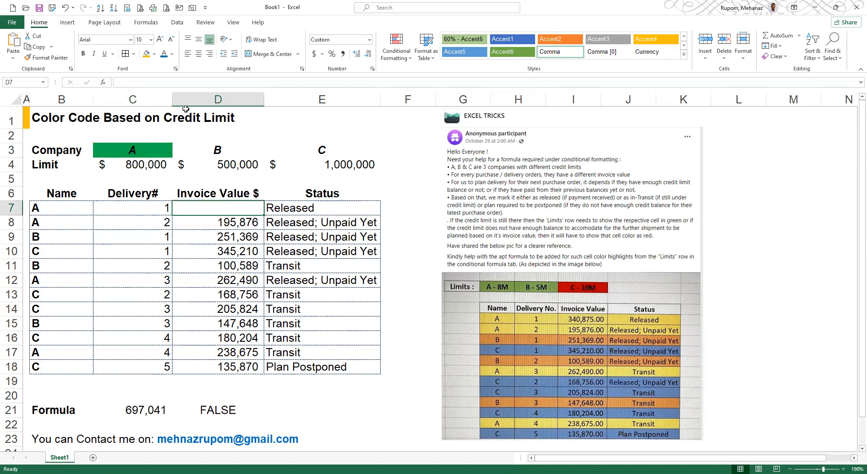
{"action": "key", "text": "ctrl+z"}
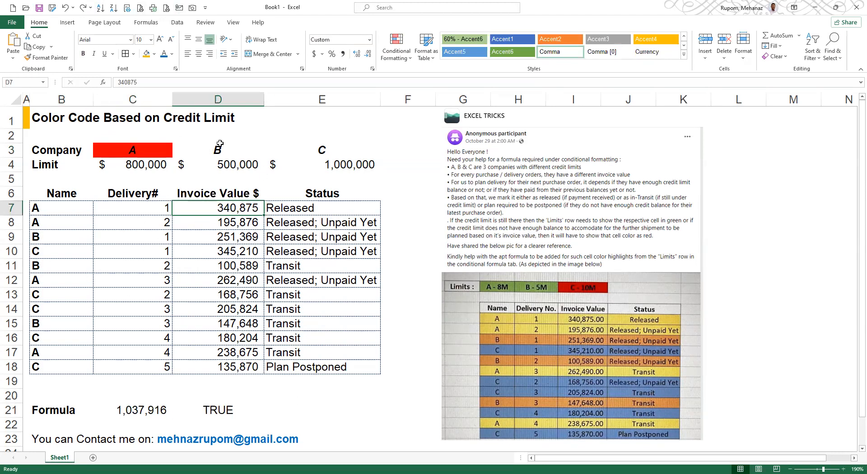
Step: Examine company B's and C's limit cells and the SUMIF formula in C21, leaving the formula unedited
{"action": "left_click_drag", "start_coordinate": [200, 172], "coordinate": [217, 149]}
{"action": "left_click_drag", "start_coordinate": [319, 145], "coordinate": [316, 168]}
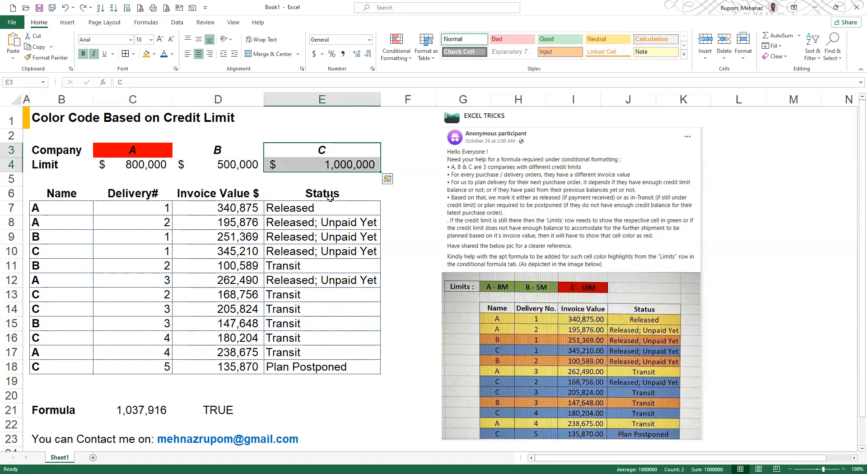
{"action": "left_click", "coordinate": [149, 412]}
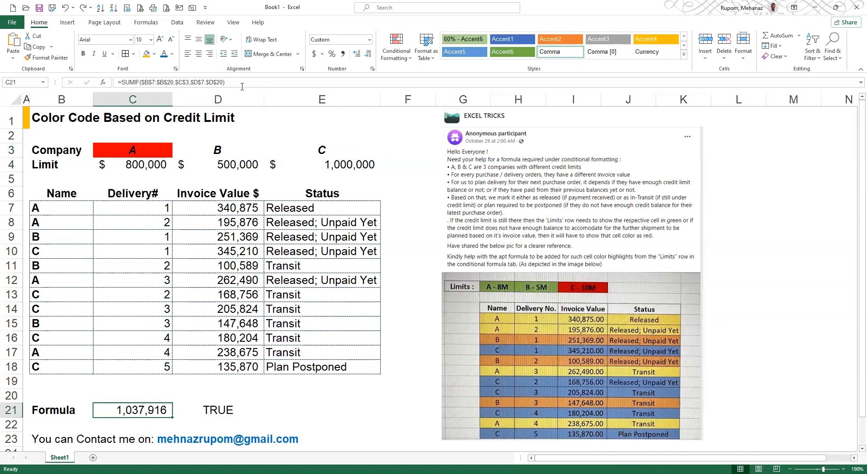
{"action": "double_click", "coordinate": [166, 411]}
{"action": "left_click_drag", "start_coordinate": [304, 410], "coordinate": [191, 410]}
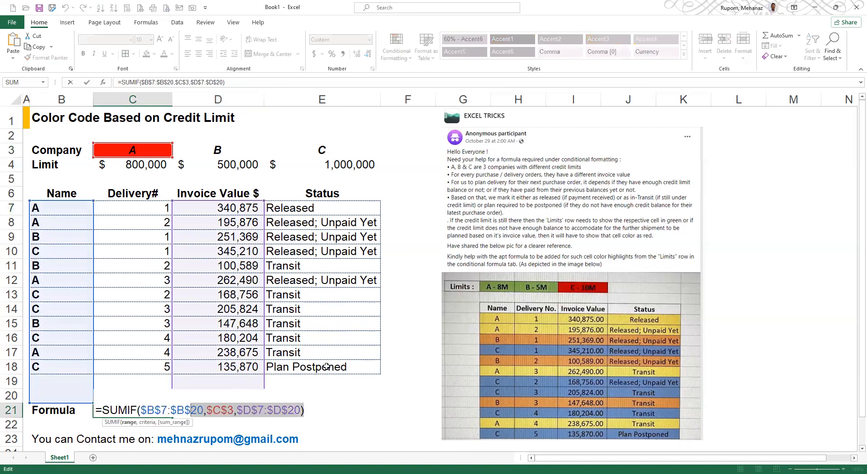
{"action": "key", "text": "Escape"}
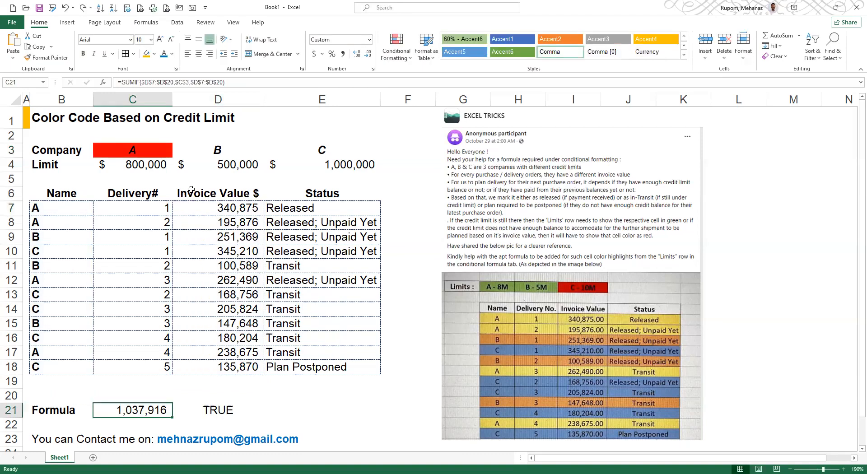
Step: Create a formula-based conditional formatting rule for D3 using =SUMIF($B$7:$B$20,$D$3,$D$7:$D$20)>$C$4
{"action": "left_click", "coordinate": [232, 153]}
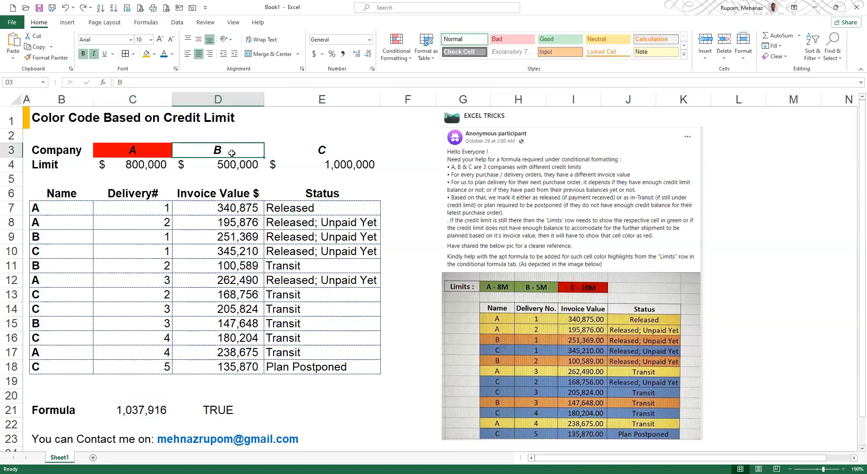
{"action": "left_click", "coordinate": [396, 51]}
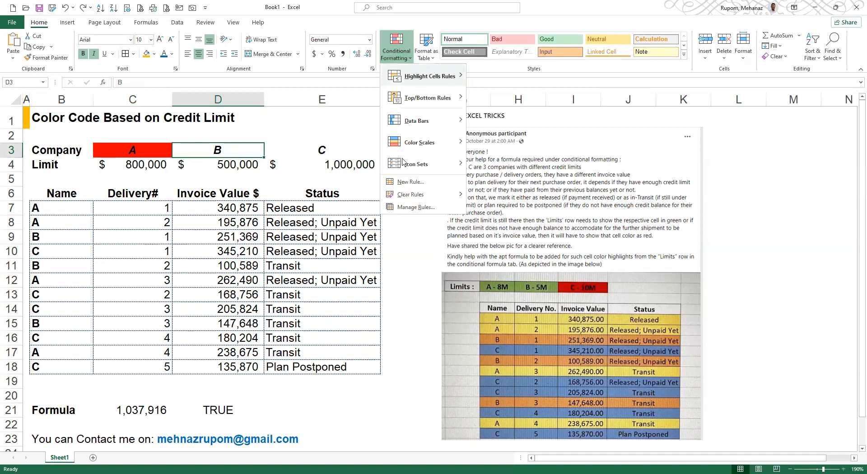
{"action": "left_click", "coordinate": [404, 182]}
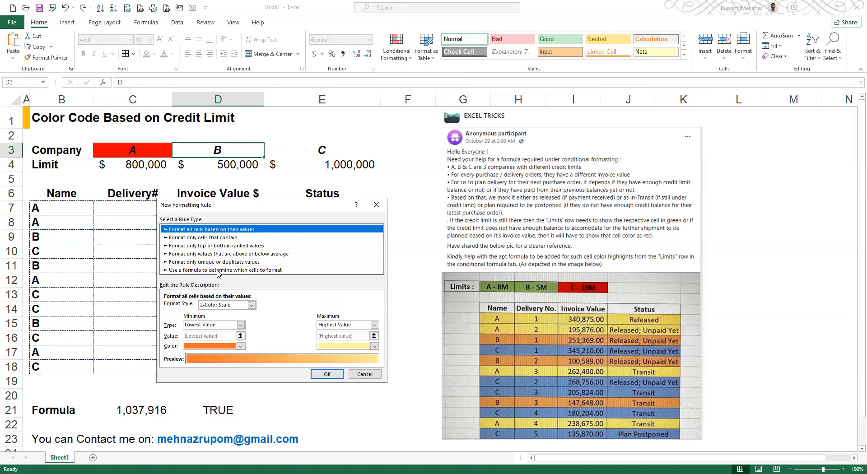
{"action": "left_click", "coordinate": [217, 271]}
{"action": "left_click", "coordinate": [203, 308]}
{"action": "type", "text": "=SUMIF($B$7:$B$20,$C$3,$D$7:$D$20)>$C$4"}
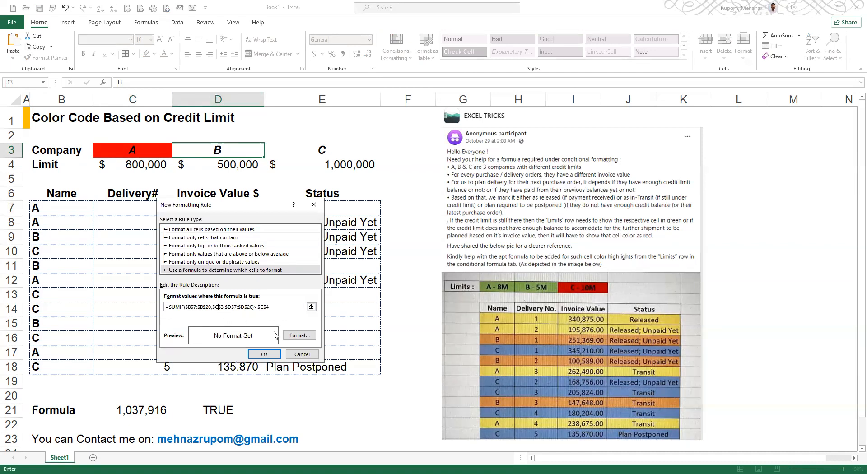
{"action": "key", "text": "BackSpace"}
{"action": "type", "text": "D"}
Step: Give the above-limit rule a red fill and apply it to D3
{"action": "left_click", "coordinate": [299, 335]}
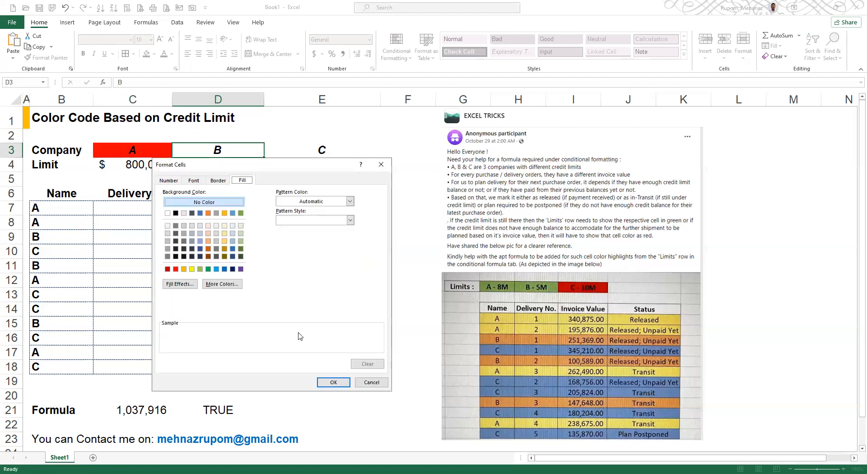
{"action": "left_click", "coordinate": [176, 269]}
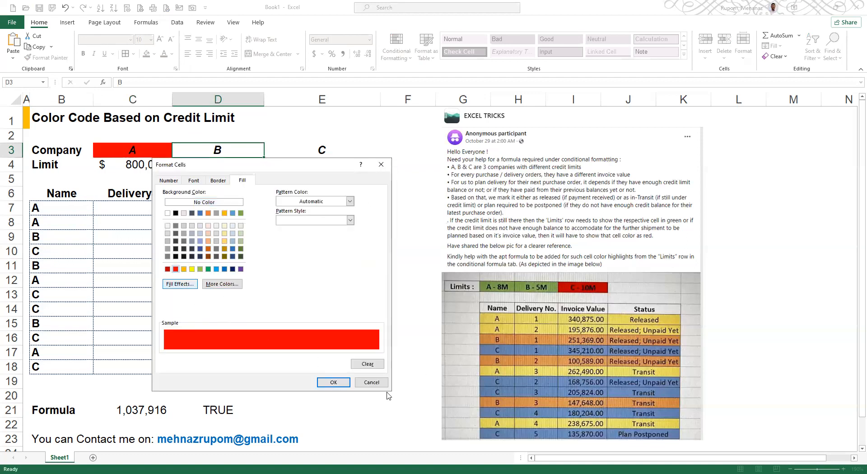
{"action": "left_click", "coordinate": [333, 383]}
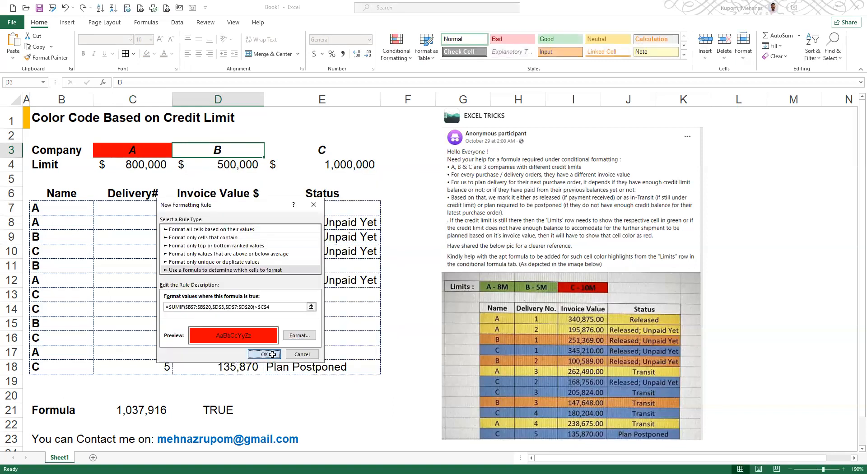
{"action": "left_click", "coordinate": [264, 355]}
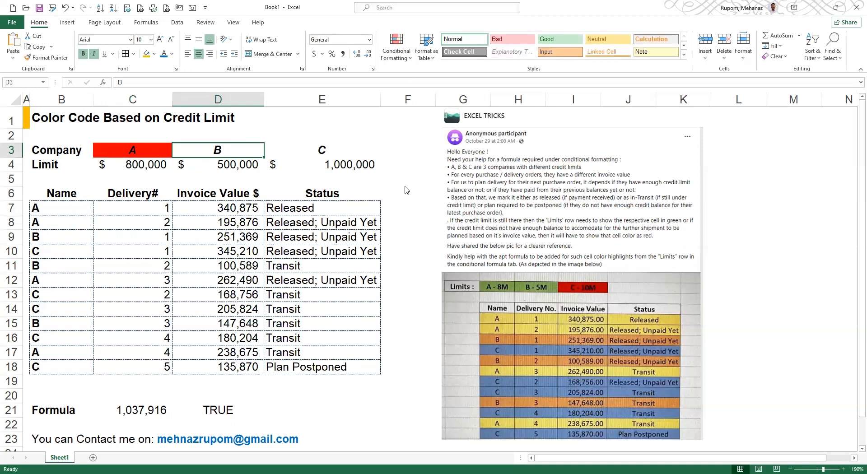
Step: Create a second formula-based rule for D3 using =SUMIF($B$7:$B$20,$D$3,$D$7:$D$20)<$D$4
{"action": "left_click", "coordinate": [185, 260]}
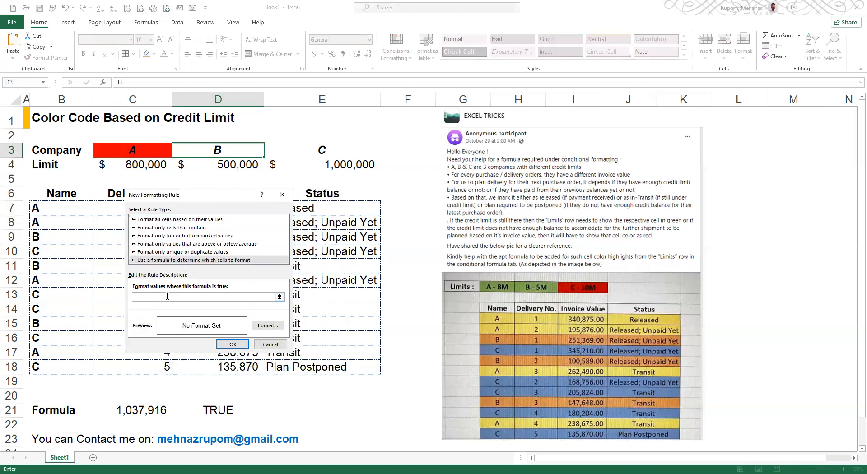
{"action": "type", "text": "=SUMIF($B$7:$B$20,$C$7,$D$7:$D$20)>$C$4"}
{"action": "left_click", "coordinate": [188, 297]}
{"action": "key", "text": "BackSpace"}
{"action": "type", "text": "D"}
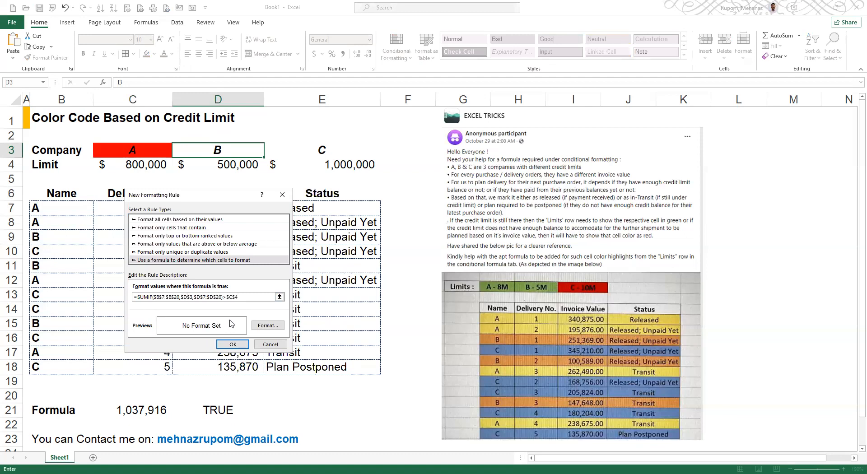
{"action": "left_click", "coordinate": [226, 297]}
{"action": "type", "text": "<"}
{"action": "key", "text": "BackSpace"}
{"action": "type", "text": "D"}
Step: Give the below-limit rule a green fill and apply it to D3
{"action": "left_click", "coordinate": [267, 325]}
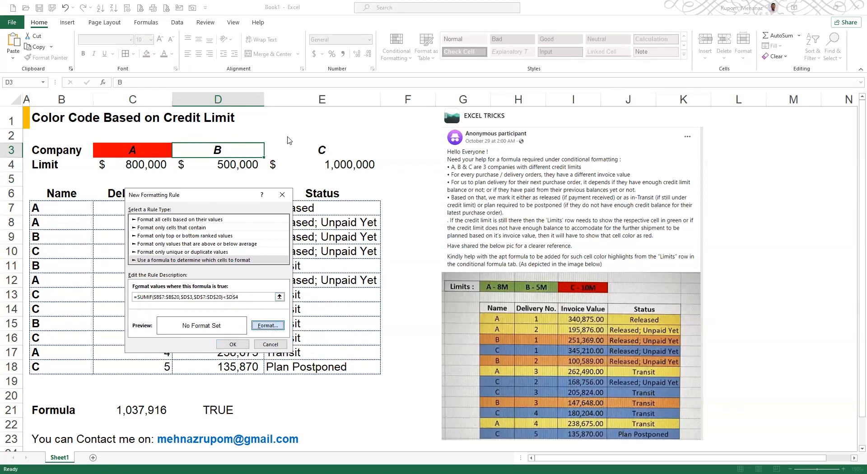
{"action": "left_click", "coordinate": [177, 258]}
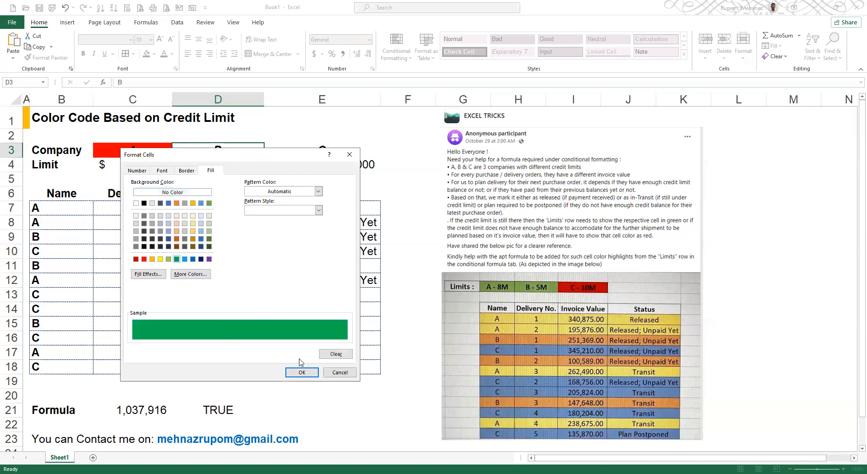
{"action": "left_click", "coordinate": [302, 374]}
{"action": "key", "text": "Return"}
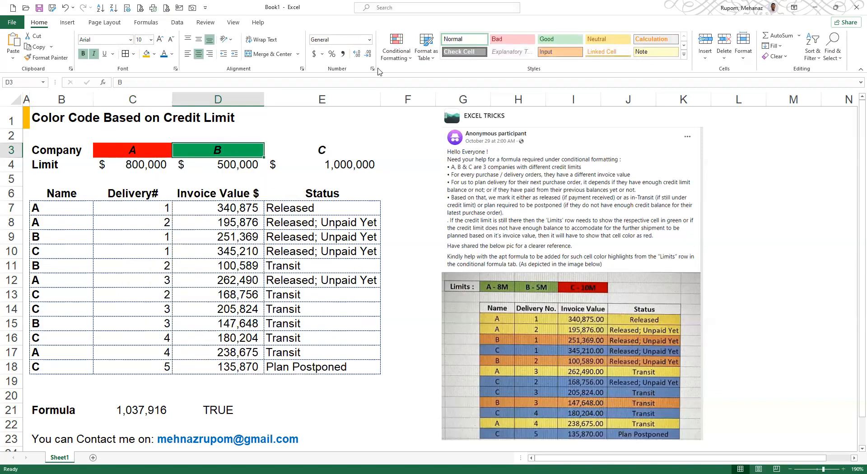
Step: Edit D3's red rule so that its formula compares the sum with >$D$4, and save the rule
{"action": "left_click", "coordinate": [400, 56]}
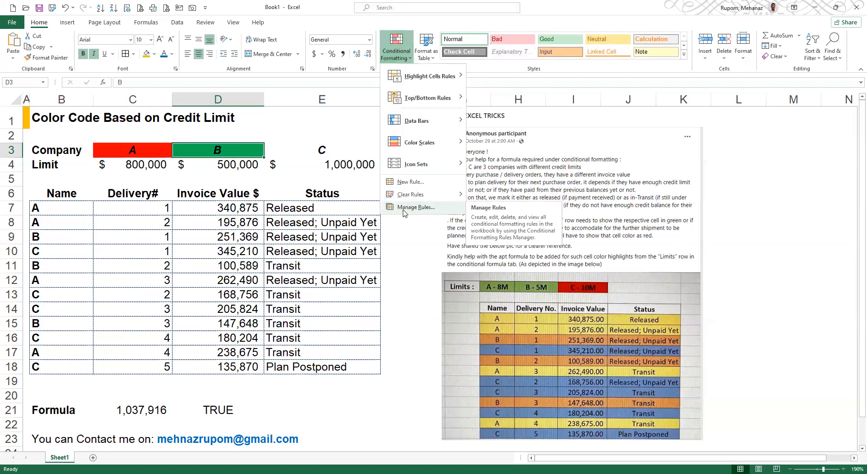
{"action": "key", "text": "Return"}
{"action": "left_click", "coordinate": [138, 279]}
{"action": "double_click", "coordinate": [139, 274]}
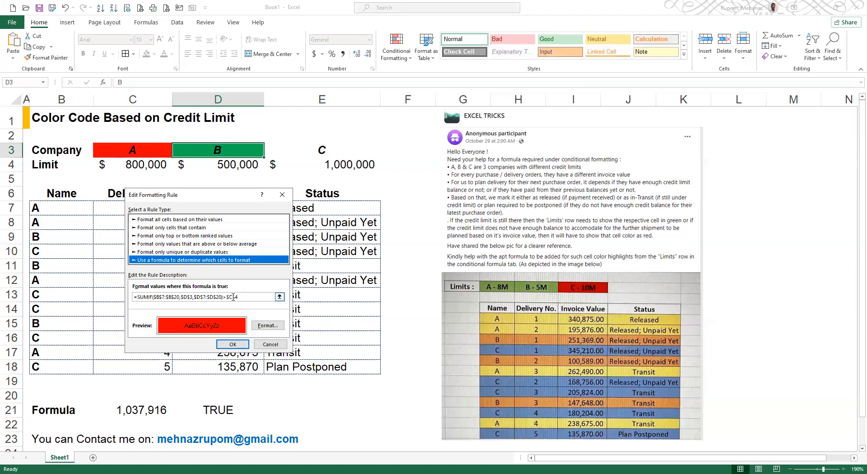
{"action": "left_click", "coordinate": [262, 298]}
{"action": "key", "text": "BackSpace"}
{"action": "type", "text": "D"}
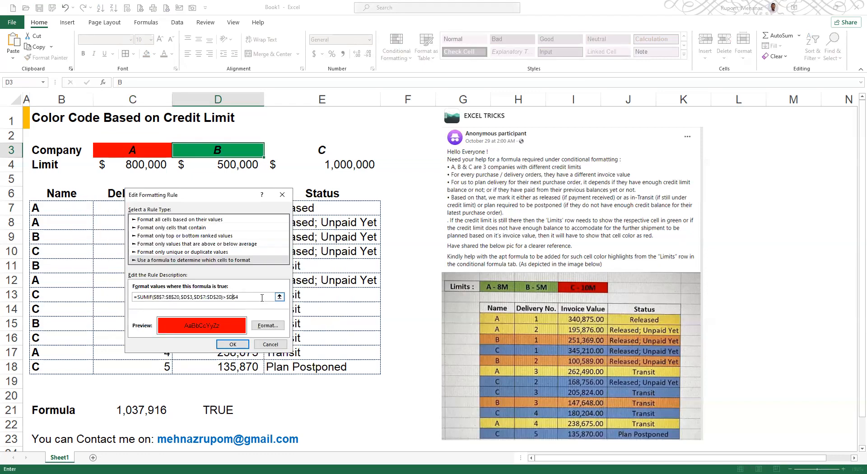
{"action": "left_click", "coordinate": [226, 345]}
{"action": "key", "text": "Return"}
Step: Create a formula-based conditional formatting rule for E3 using =SUMIF($B$7:$B$20,$E$3,$D$7:$D$20)>$E$4
{"action": "left_click", "coordinate": [336, 150]}
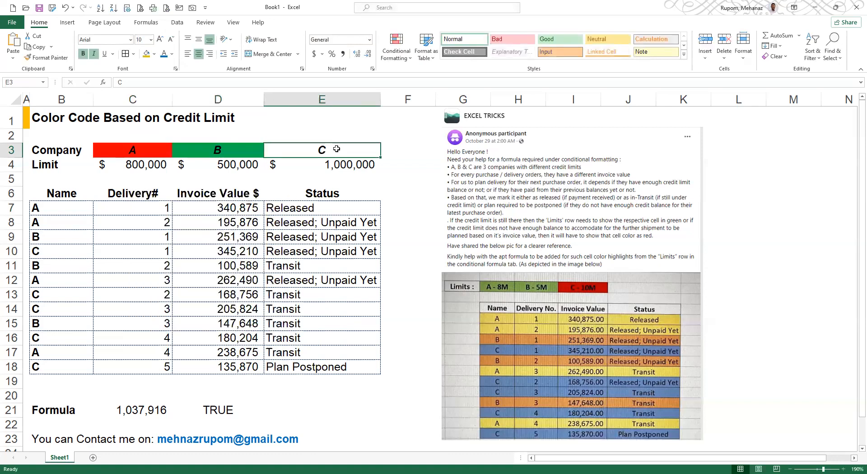
{"action": "left_click", "coordinate": [393, 59]}
{"action": "left_click", "coordinate": [406, 180]}
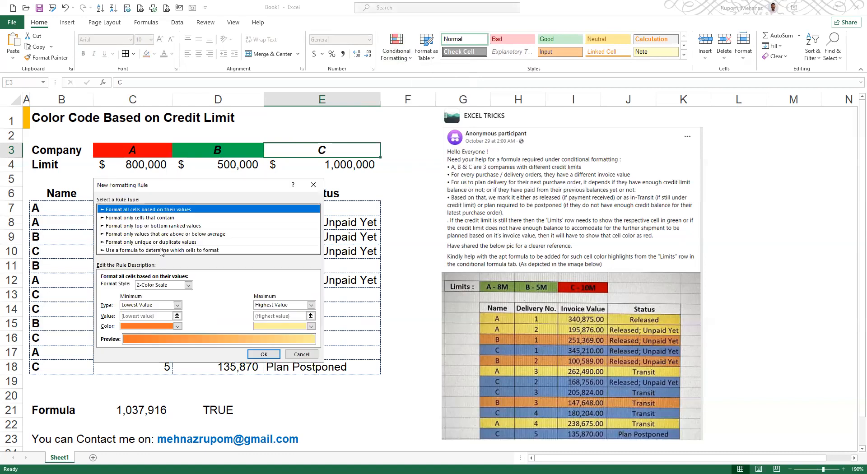
{"action": "left_click", "coordinate": [161, 250]}
{"action": "left_click", "coordinate": [148, 287]}
{"action": "type", "text": "=SUMIF($B$7:$B$20,$C$3,$D$7:$D$20)>$C$4"}
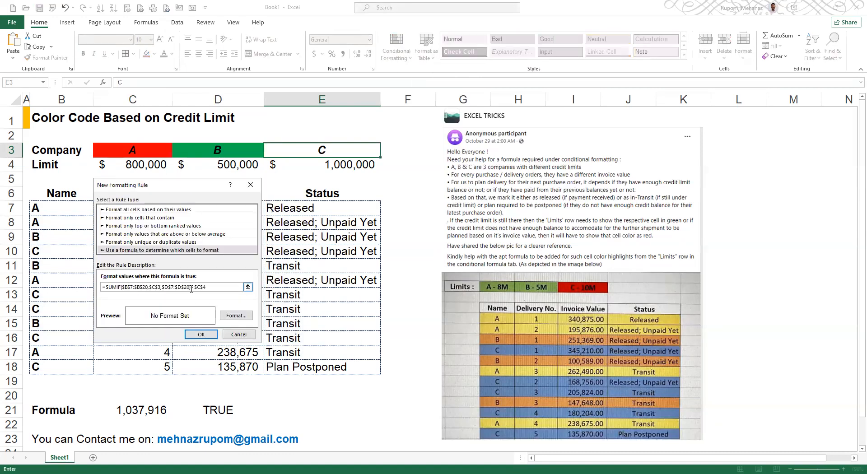
{"action": "left_click", "coordinate": [156, 287]}
{"action": "key", "text": "BackSpace"}
{"action": "type", "text": "E"}
{"action": "left_click", "coordinate": [200, 287]}
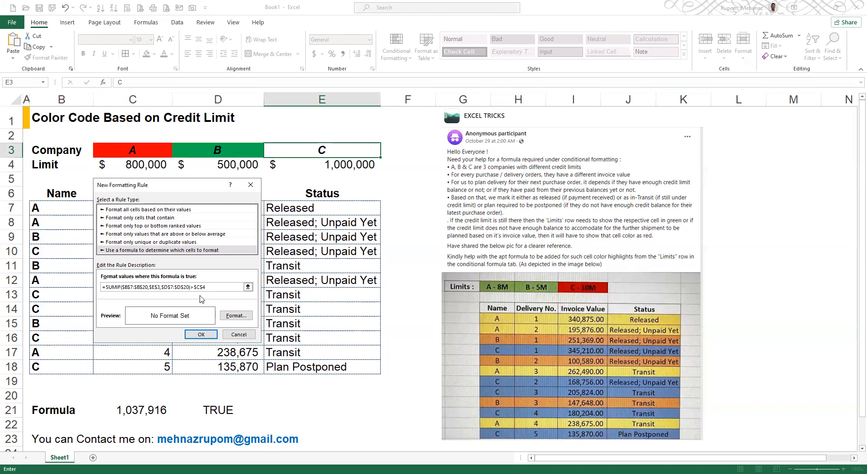
{"action": "key", "text": "BackSpace"}
{"action": "type", "text": "E"}
Step: Give the above-limit rule a red fill and apply it to E3
{"action": "left_click", "coordinate": [234, 315]}
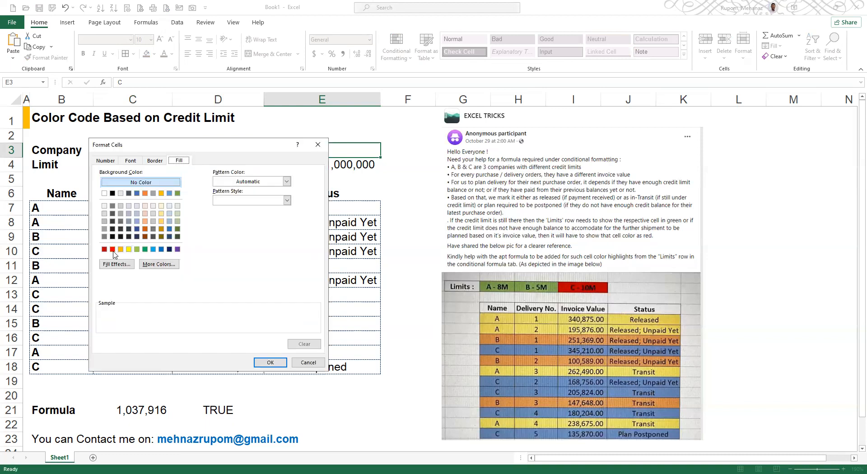
{"action": "left_click", "coordinate": [113, 249]}
{"action": "left_click", "coordinate": [264, 366]}
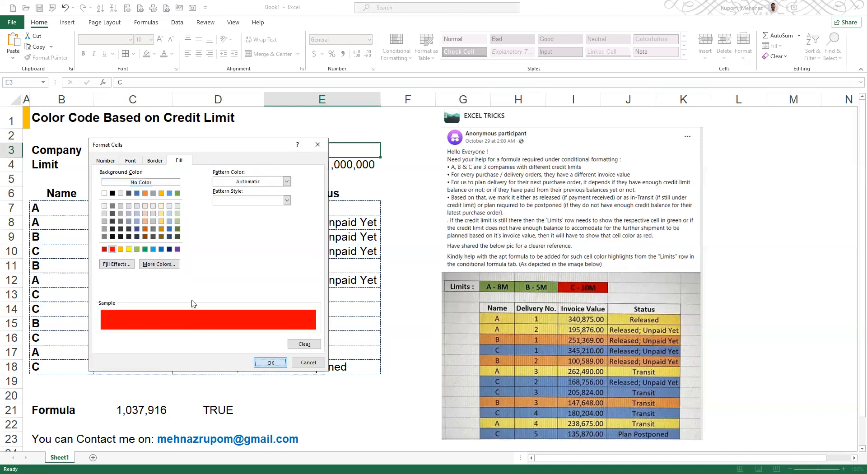
{"action": "left_click", "coordinate": [202, 334]}
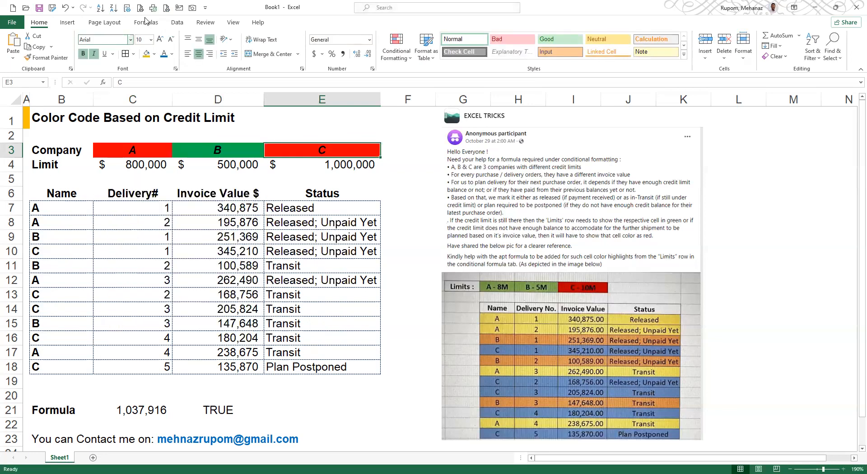
Step: Create a second formula-based rule for E3 using =SUMIF($B$7:$B$20,$E$3,$D$7:$D$20)<=$E$4
{"action": "left_click", "coordinate": [387, 59]}
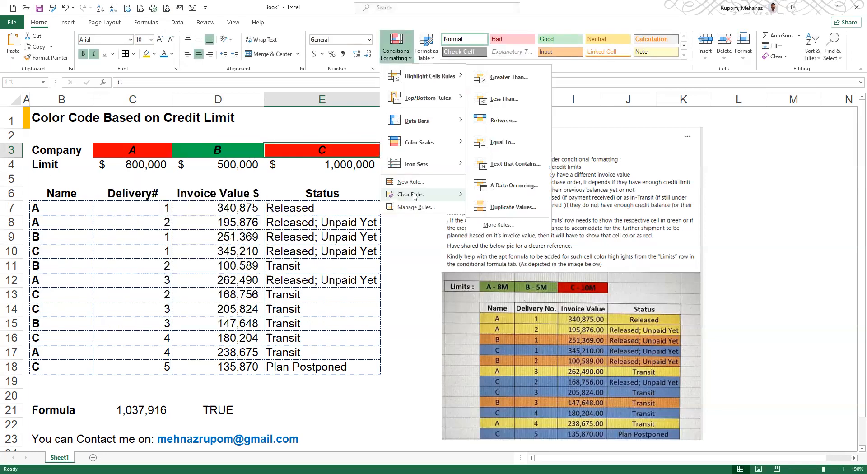
{"action": "left_click", "coordinate": [414, 182]}
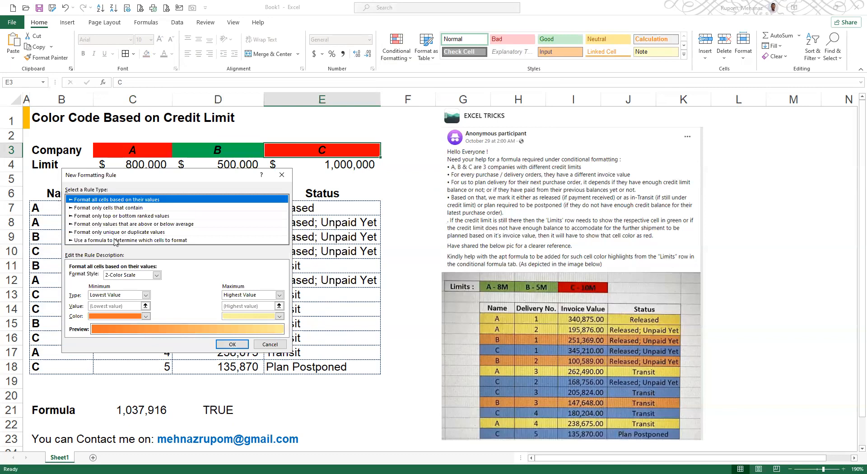
{"action": "left_click", "coordinate": [115, 240]}
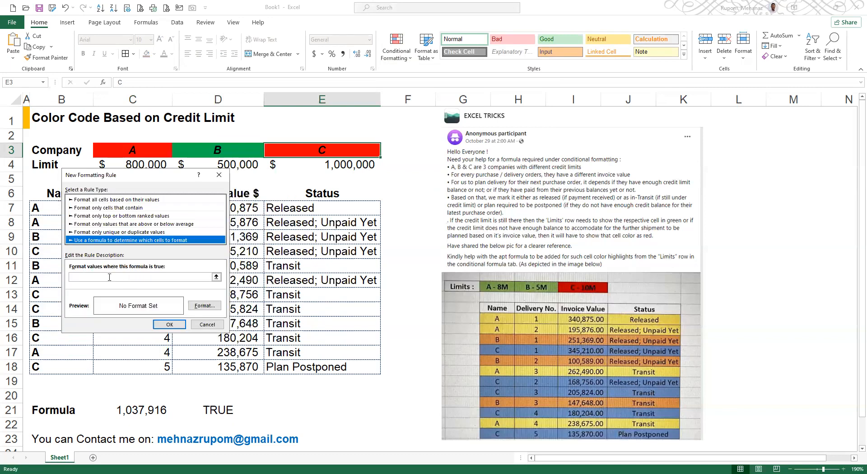
{"action": "left_click", "coordinate": [109, 277]}
{"action": "type", "text": "=SUMIF($B$7:$B$20,$E$3,$D$7:$D$20)$E$4"}
{"action": "left_click", "coordinate": [159, 277]}
{"action": "type", "text": "<="}
Step: Give E3's second rule a green fill and apply it
{"action": "left_click", "coordinate": [211, 305]}
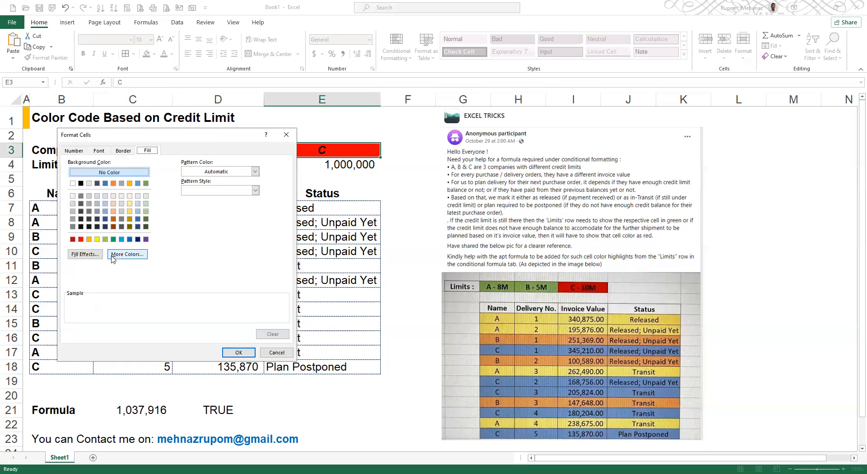
{"action": "left_click", "coordinate": [113, 239]}
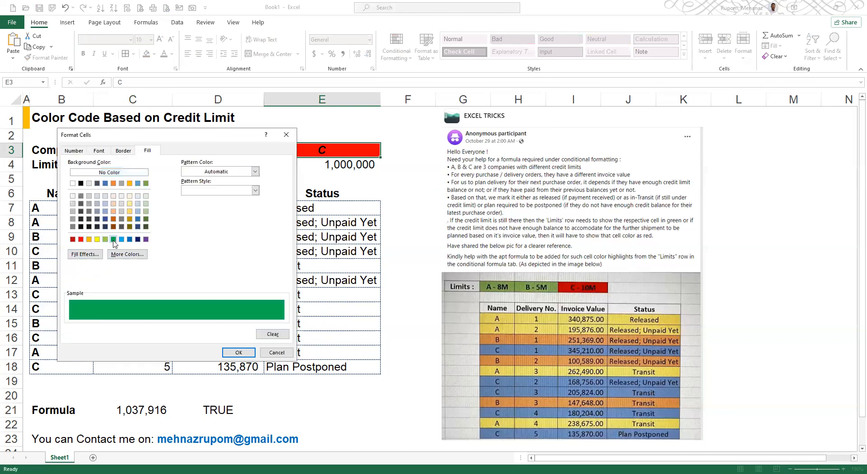
{"action": "left_click", "coordinate": [227, 352]}
{"action": "left_click", "coordinate": [169, 325]}
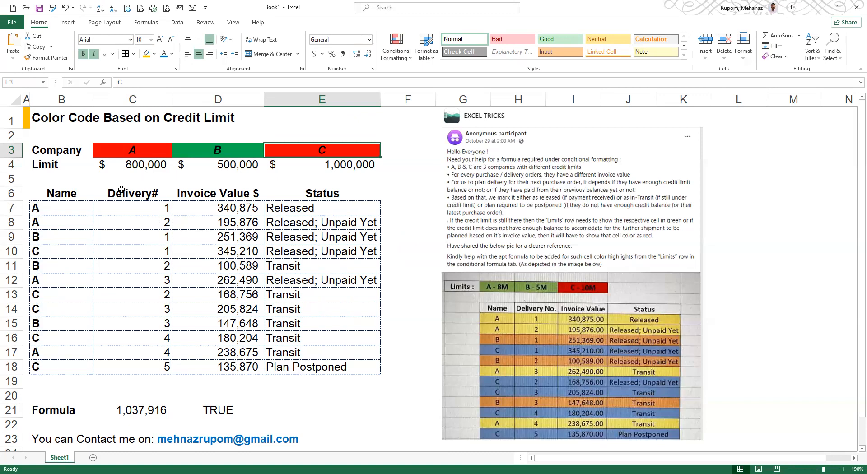
Step: Set company A's credit limit in C4 to 8000000
{"action": "left_click", "coordinate": [140, 162]}
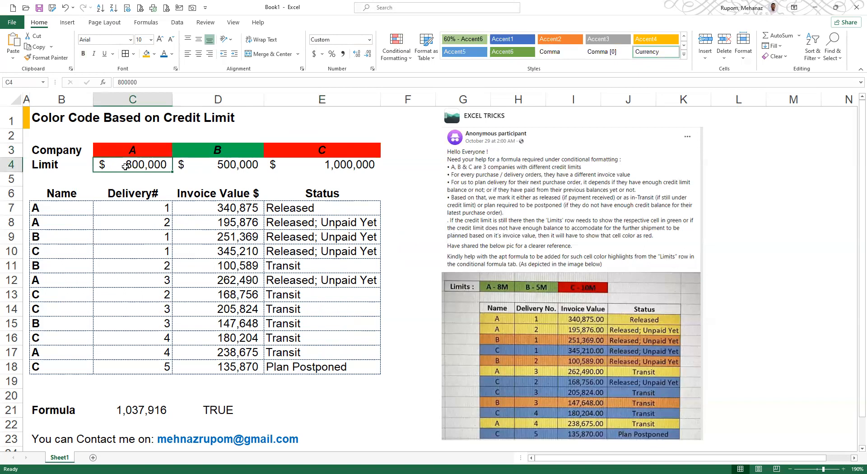
{"action": "double_click", "coordinate": [166, 164]}
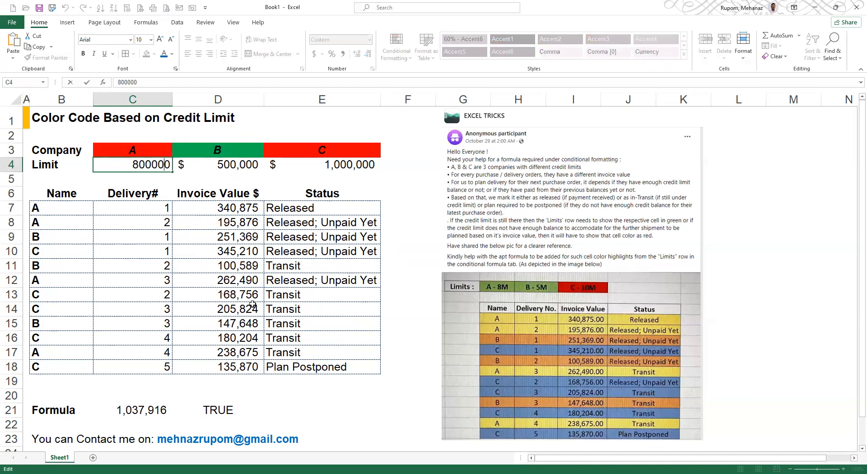
{"action": "type", "text": "0"}
{"action": "key", "text": "Return"}
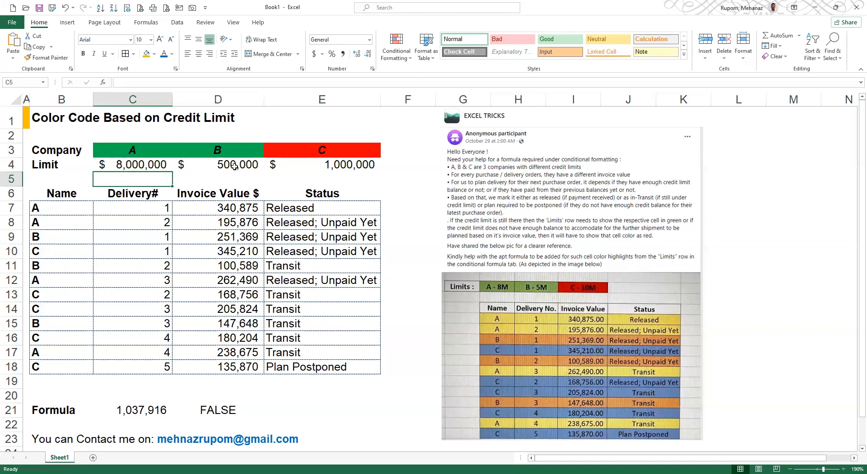
Step: Set company B's credit limit in D4 to 5000000
{"action": "left_click", "coordinate": [216, 166]}
{"action": "left_click", "coordinate": [154, 82]}
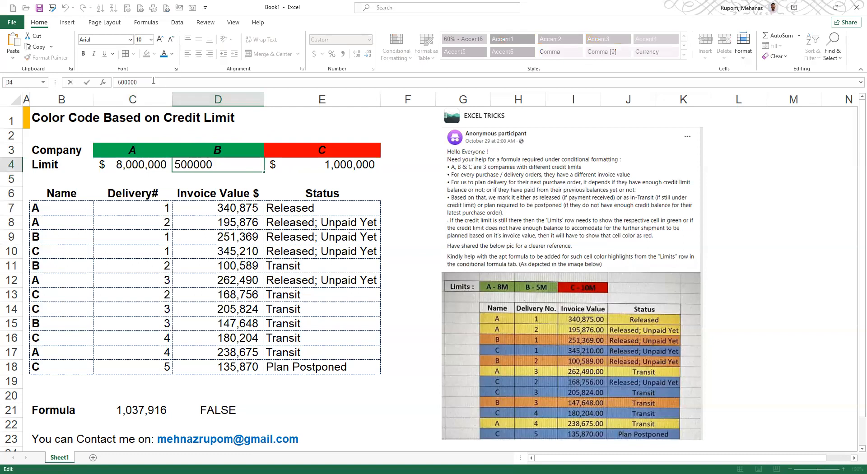
{"action": "type", "text": "0"}
{"action": "key", "text": "ctrl+Return"}
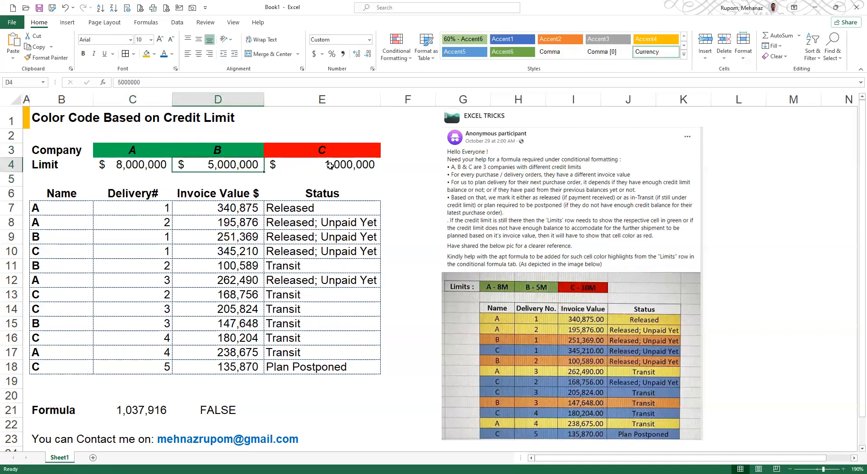
Step: Set company C's credit limit in E4 to 8000000 to test its color rules, and undo the change
{"action": "double_click", "coordinate": [311, 167]}
{"action": "left_click", "coordinate": [271, 164]}
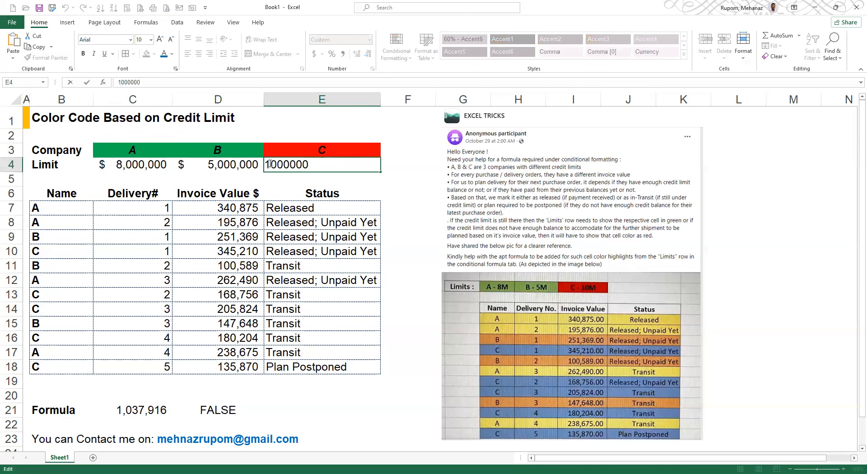
{"action": "key", "text": "BackSpace"}
{"action": "type", "text": "8"}
{"action": "key", "text": "ctrl+Return"}
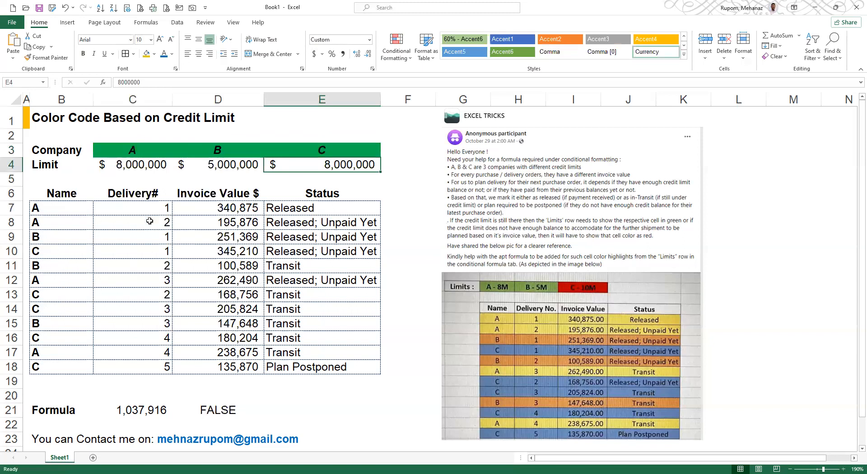
{"action": "left_click_drag", "start_coordinate": [137, 164], "coordinate": [308, 168]}
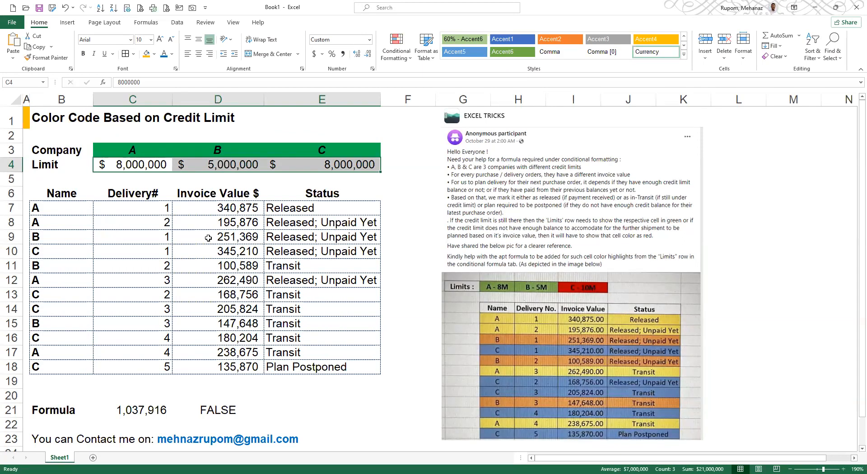
{"action": "key", "text": "ctrl+z"}
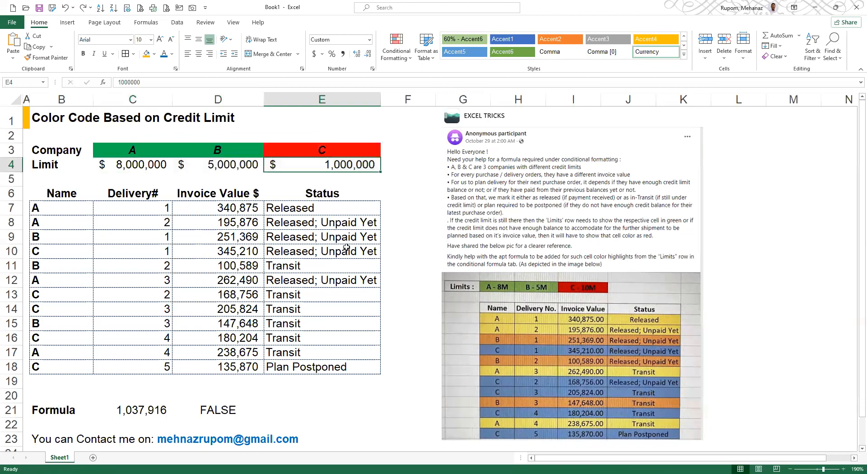